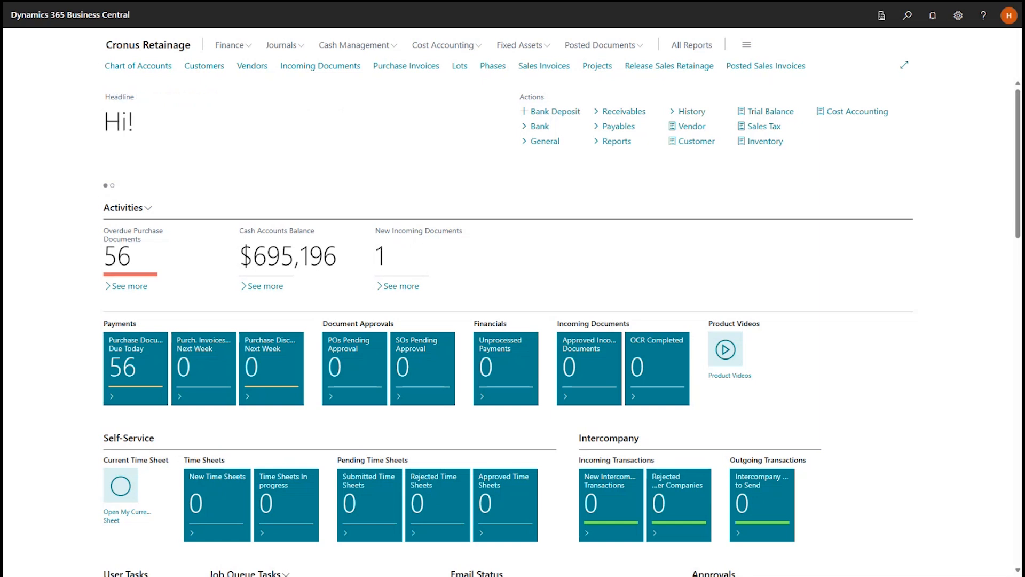
Create a new sales invoice for the customer John Haddock Insurance Co.
{"action": "left_click", "coordinate": [547, 66]}
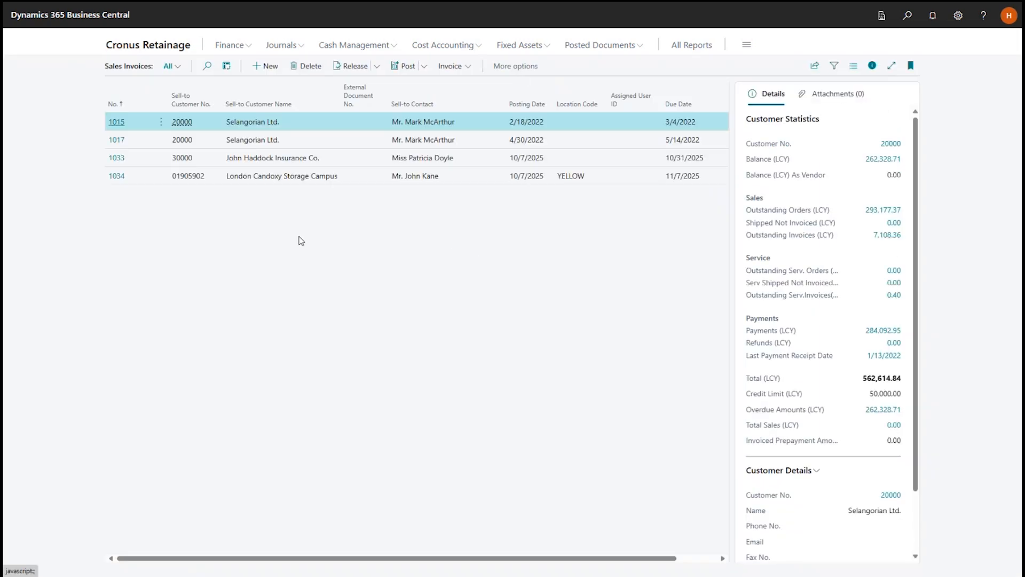
{"action": "left_click", "coordinate": [270, 67]}
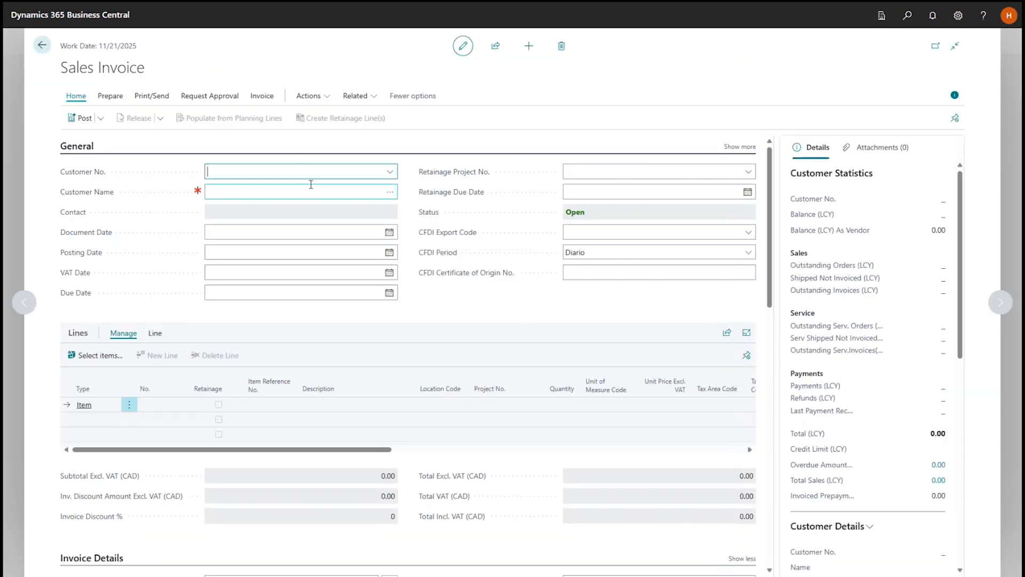
{"action": "type", "text": "john"}
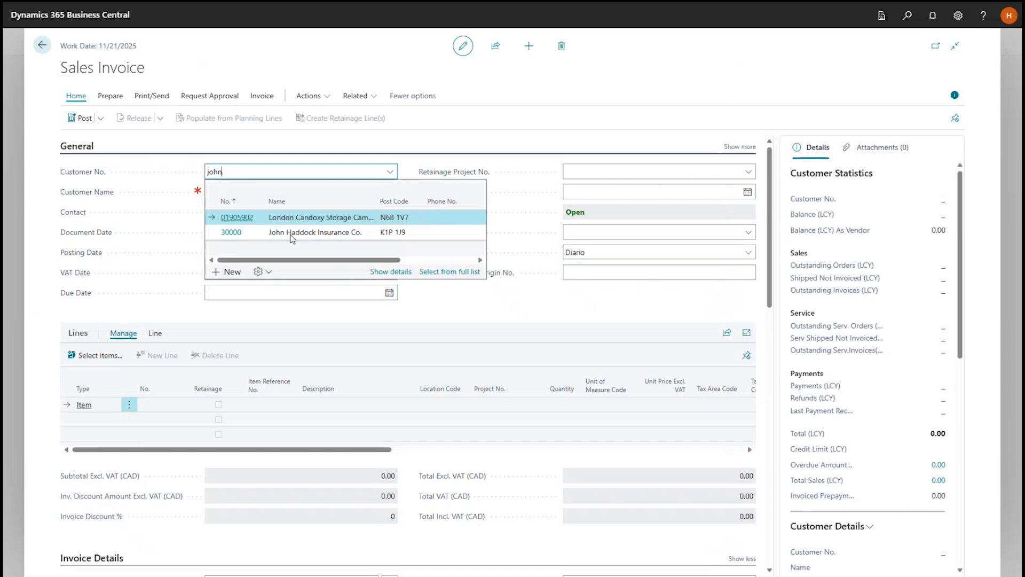
{"action": "left_click", "coordinate": [294, 233]}
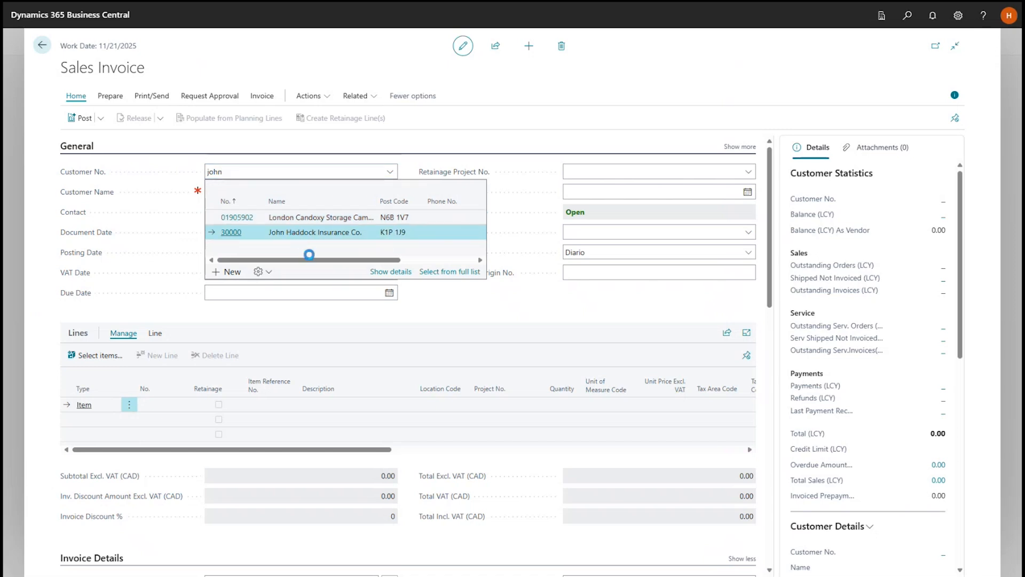
{"action": "left_click", "coordinate": [449, 317]}
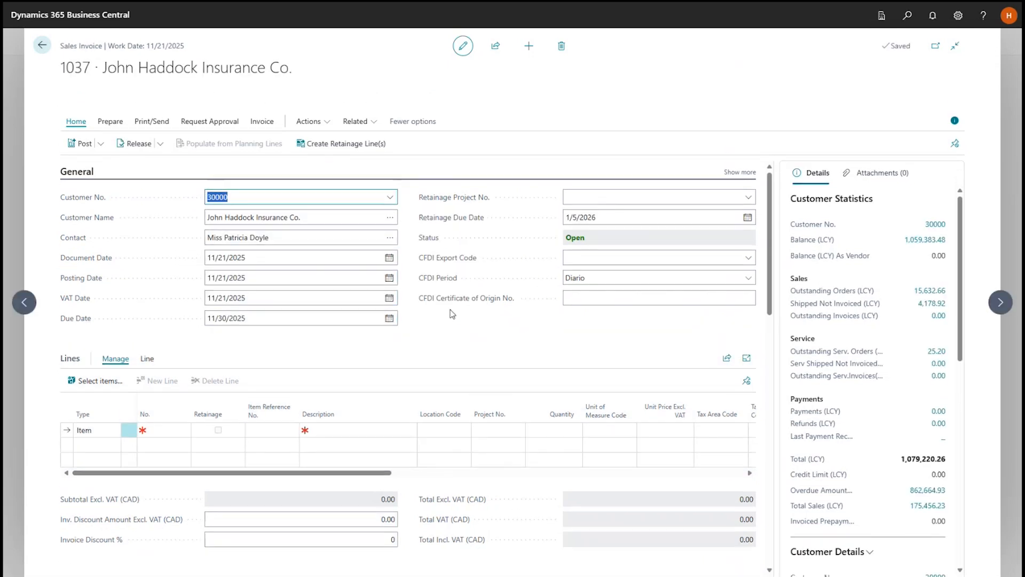
Add item 1000 Bicycle to the first invoice line with a quantity of 10.
{"action": "scroll", "coordinate": [505, 485], "scroll_direction": "down", "scroll_amount": 5}
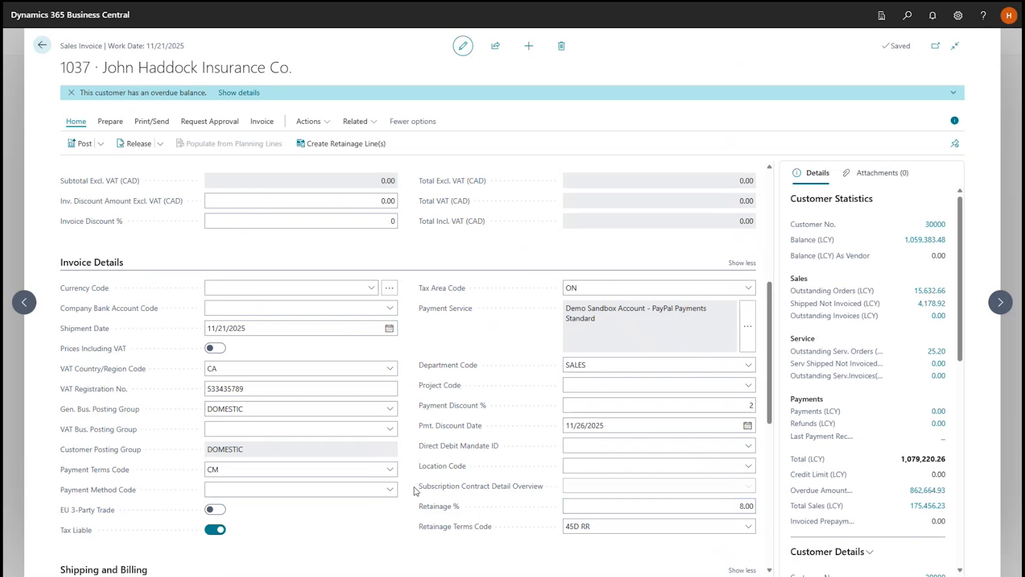
{"action": "scroll", "coordinate": [416, 489], "scroll_direction": "up", "scroll_amount": 6}
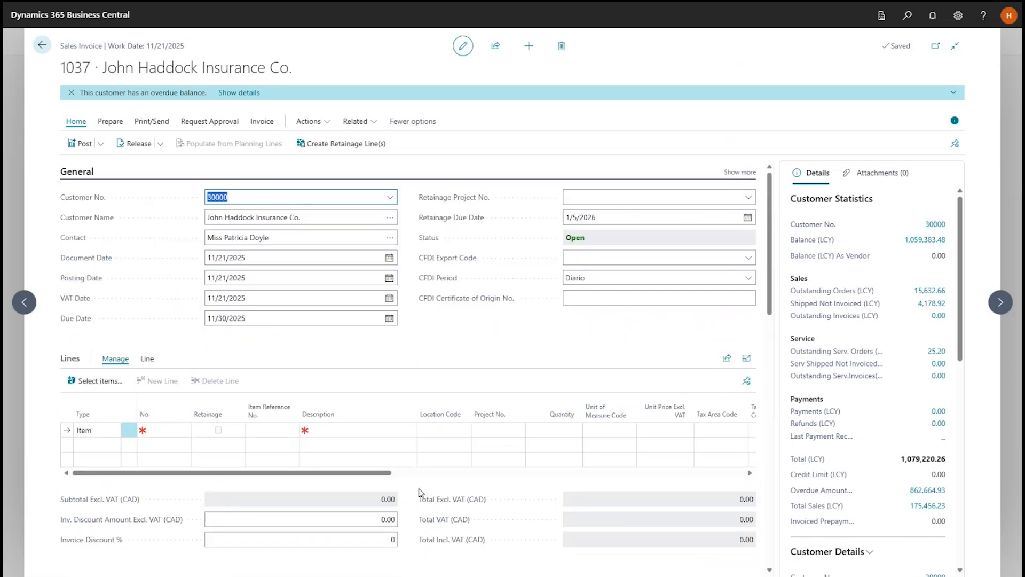
{"action": "left_click", "coordinate": [170, 431]}
{"action": "left_click", "coordinate": [219, 475]}
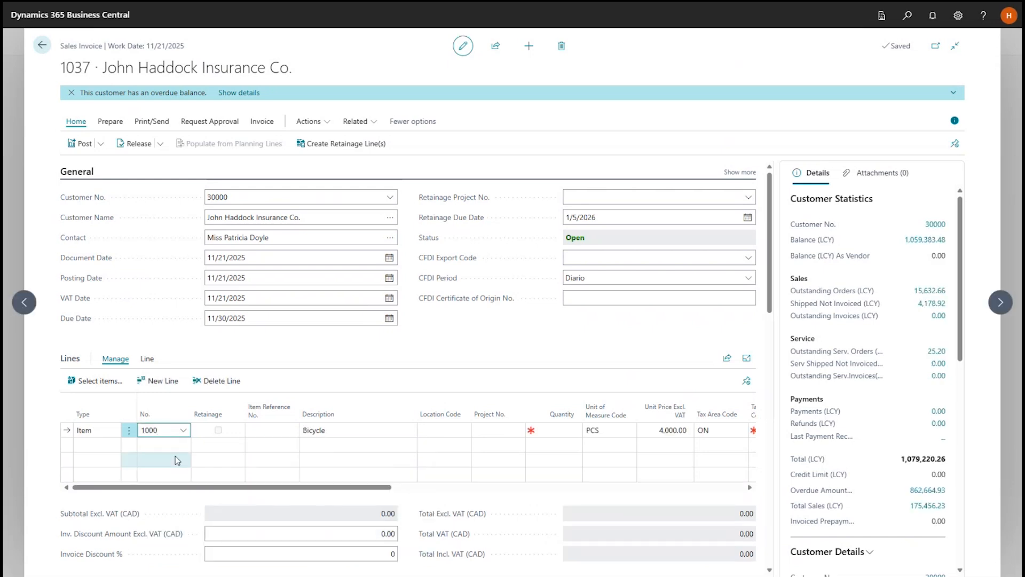
{"action": "left_click", "coordinate": [540, 428]}
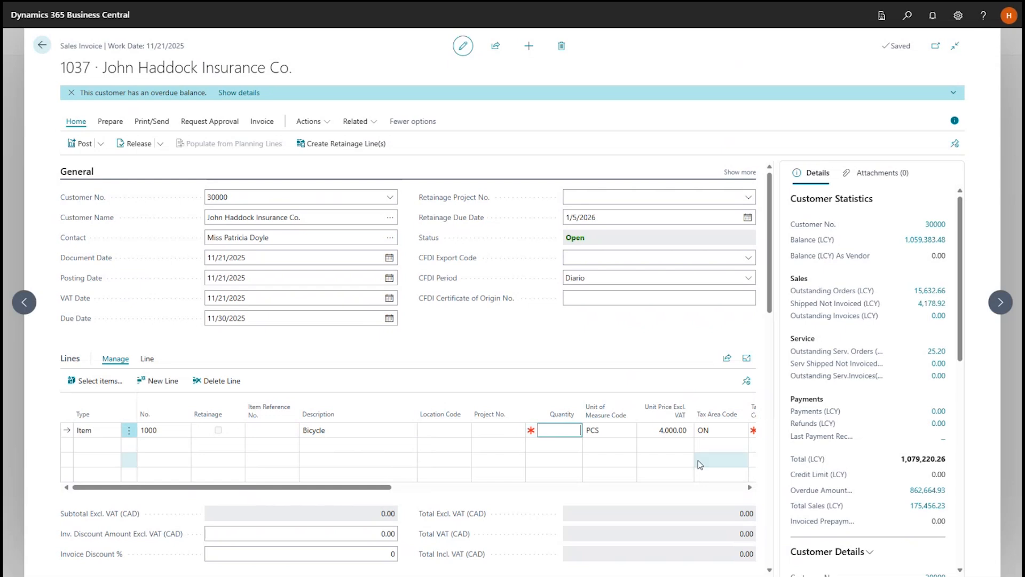
{"action": "type", "text": "10"}
{"action": "key", "text": "Tab"}
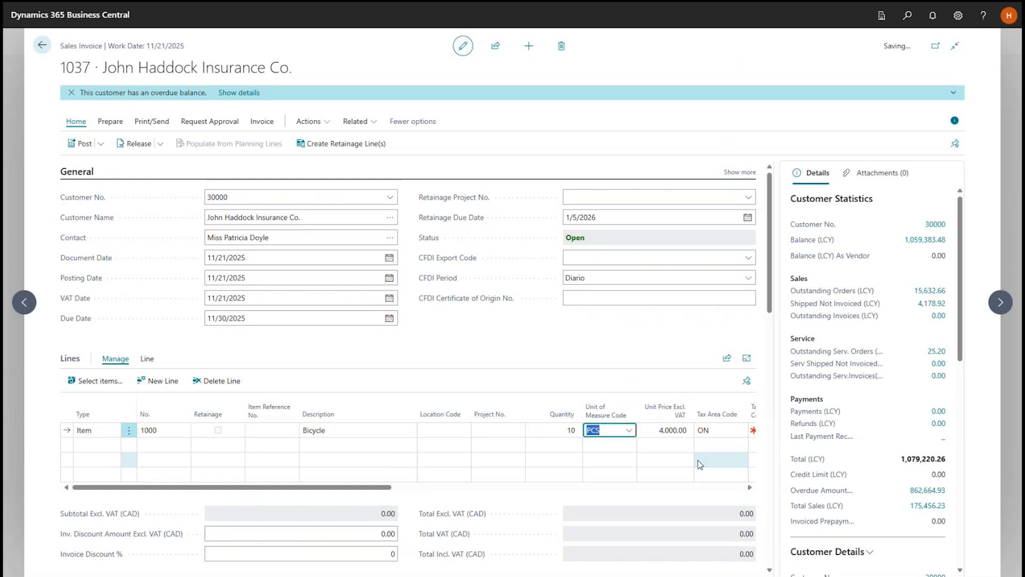
Add item 1001 Touring Bicycle to the second invoice line with a quantity of 10.
{"action": "key", "text": "Down"}
{"action": "key", "text": "shift+Tab"}
{"action": "key", "text": "shift+Tab"}
{"action": "key", "text": "shift+Tab"}
{"action": "key", "text": "shift+Tab"}
{"action": "key", "text": "shift+Tab"}
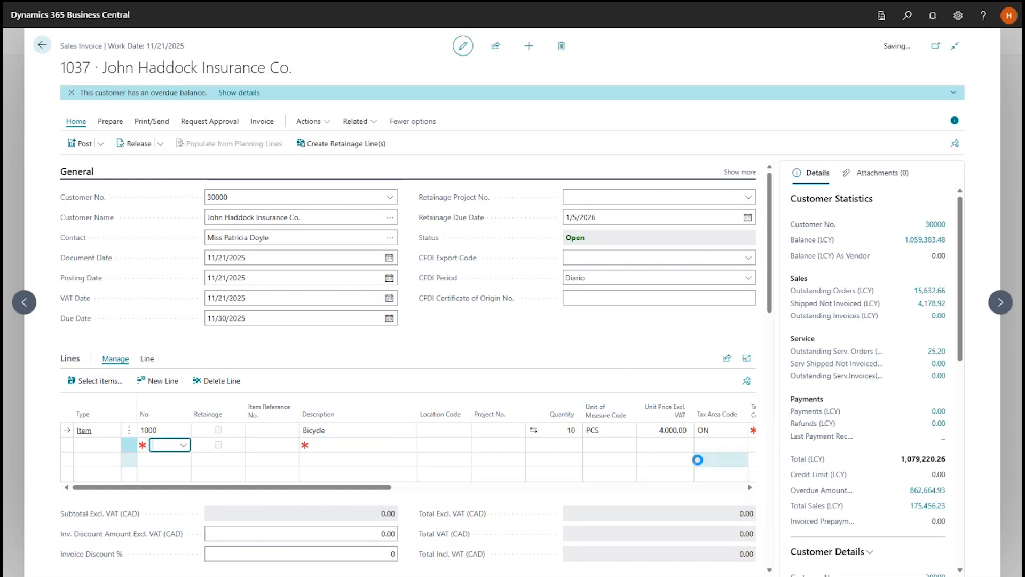
{"action": "left_click", "coordinate": [183, 446]}
{"action": "left_click", "coordinate": [247, 364]}
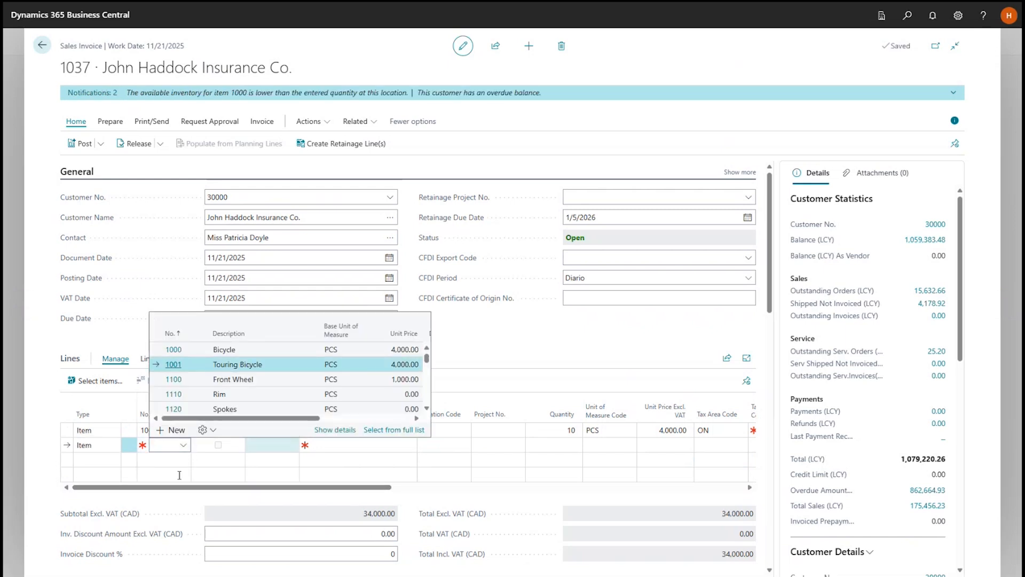
{"action": "left_click", "coordinate": [564, 444]}
{"action": "type", "text": "1"}
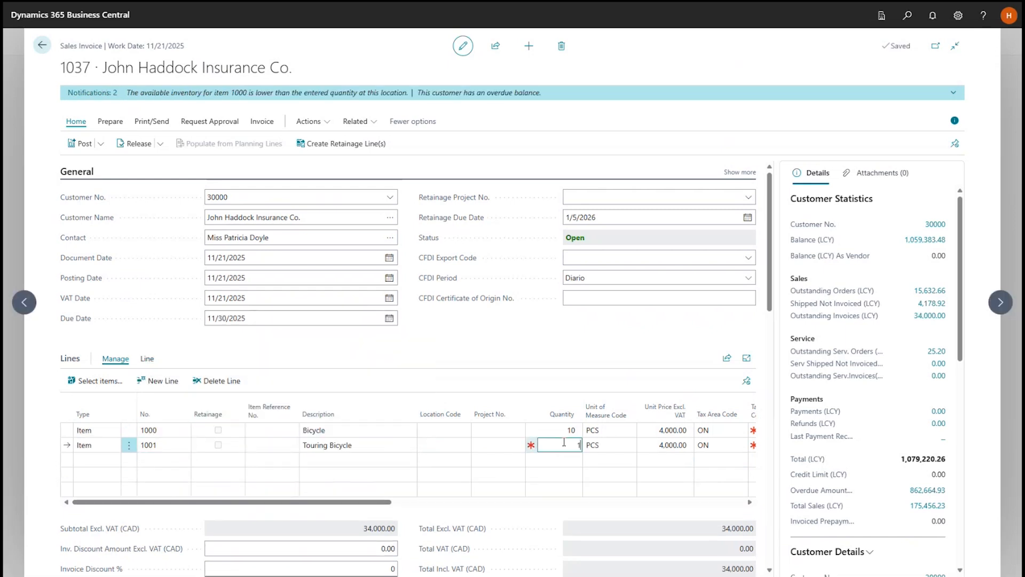
{"action": "type", "text": "0"}
Add item 1100 Front Wheel to the third invoice line with a quantity of 20.
{"action": "left_click", "coordinate": [155, 460]}
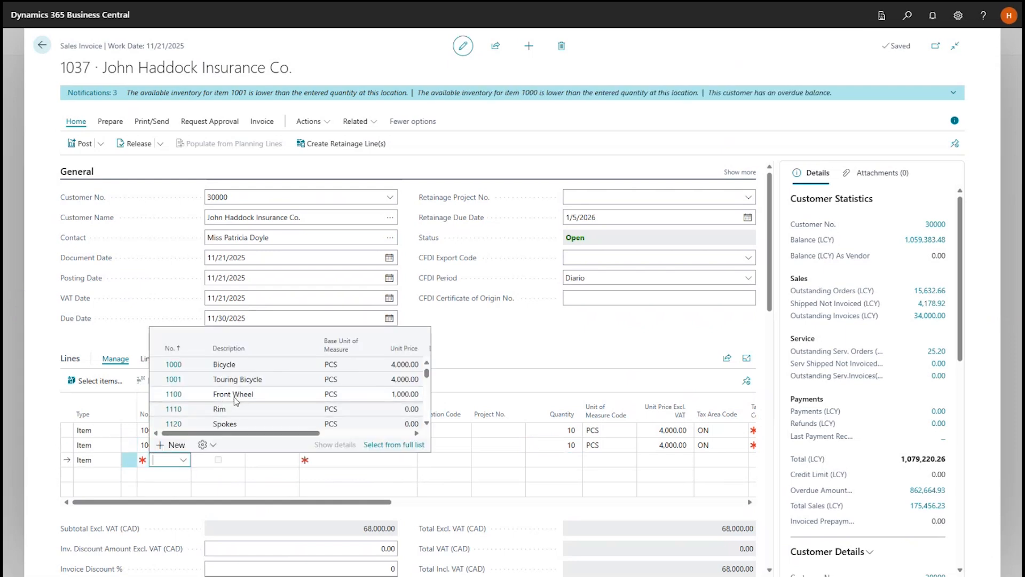
{"action": "left_click", "coordinate": [234, 396]}
{"action": "key", "text": "Return"}
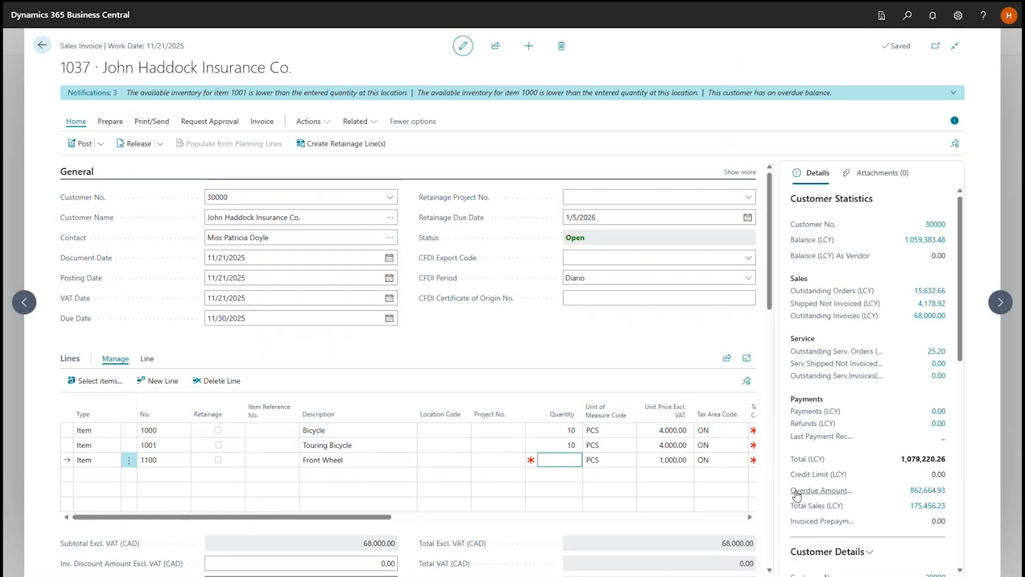
{"action": "type", "text": "20"}
{"action": "key", "text": "Return"}
{"action": "key", "text": "Return"}
{"action": "key", "text": "Return"}
{"action": "key", "text": "Return"}
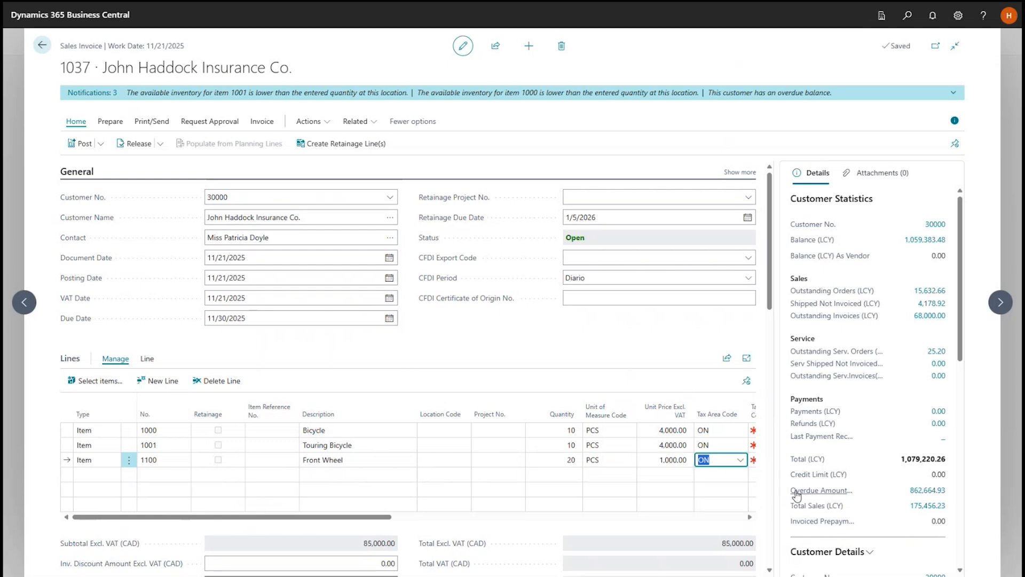
Set the tax group code to TAXABLE for Bicycle and Touring Bicycle, and to NONTAXABLE for Front Wheel.
{"action": "key", "text": "Up"}
{"action": "key", "text": "Up"}
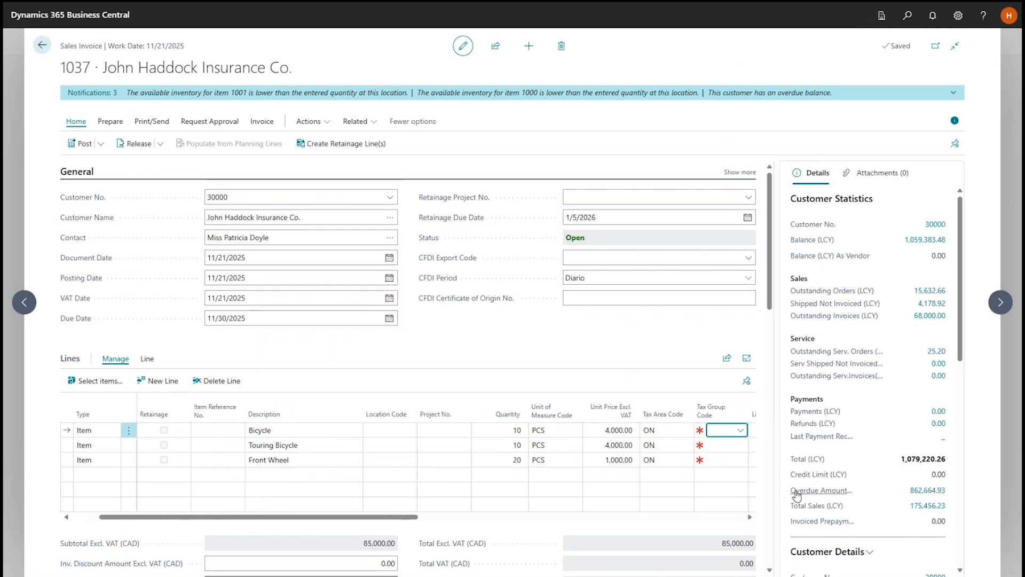
{"action": "left_click", "coordinate": [740, 432]}
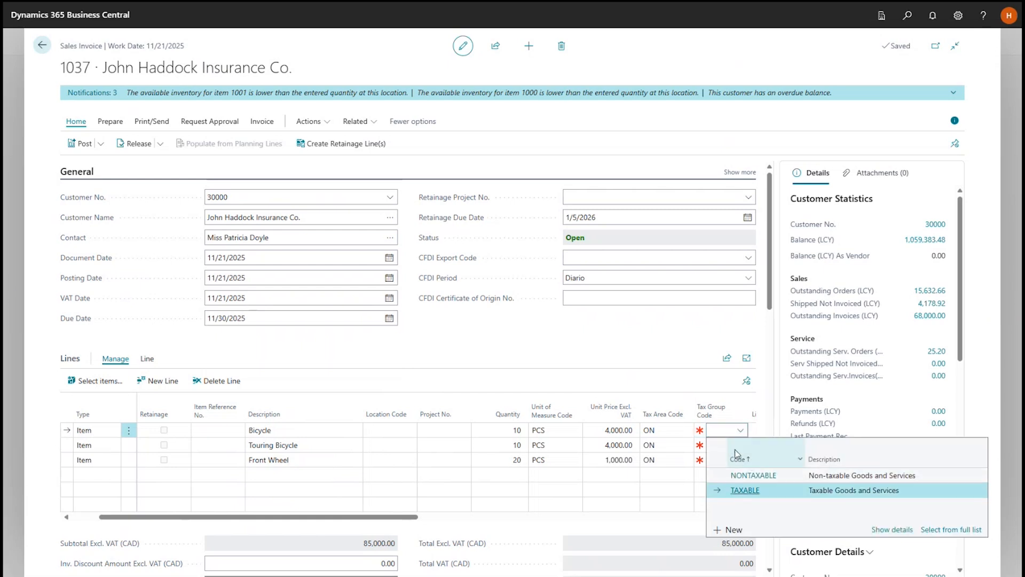
{"action": "left_click", "coordinate": [724, 447]}
{"action": "left_click", "coordinate": [740, 445]}
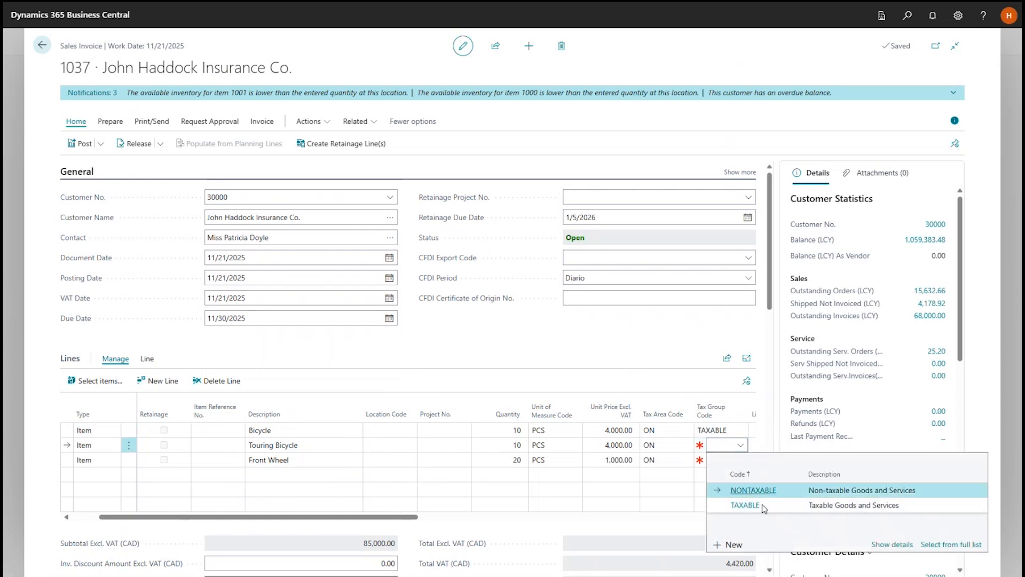
{"action": "left_click", "coordinate": [746, 505]}
{"action": "left_click", "coordinate": [725, 460]}
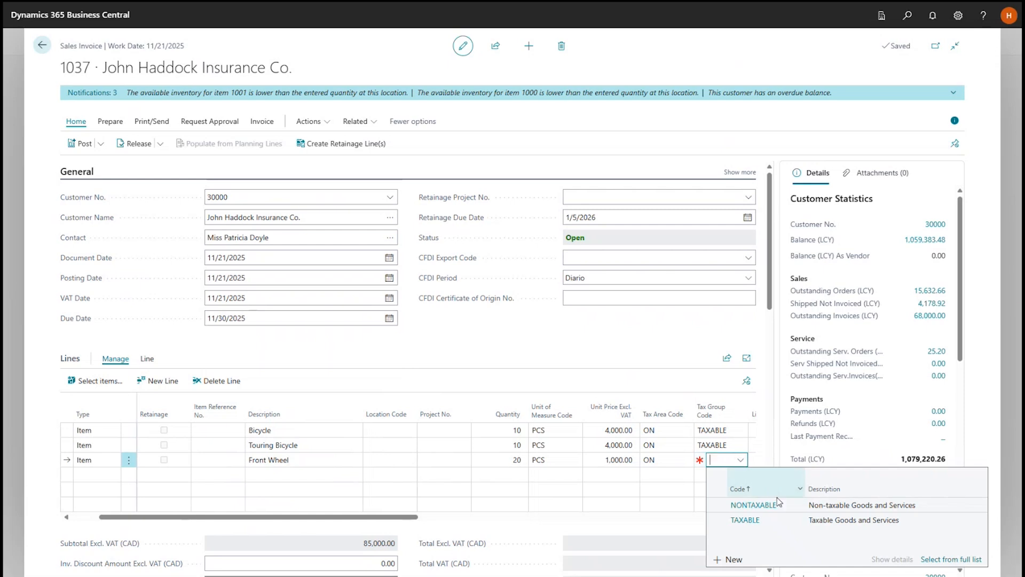
{"action": "left_click", "coordinate": [779, 506]}
{"action": "left_click", "coordinate": [704, 448]}
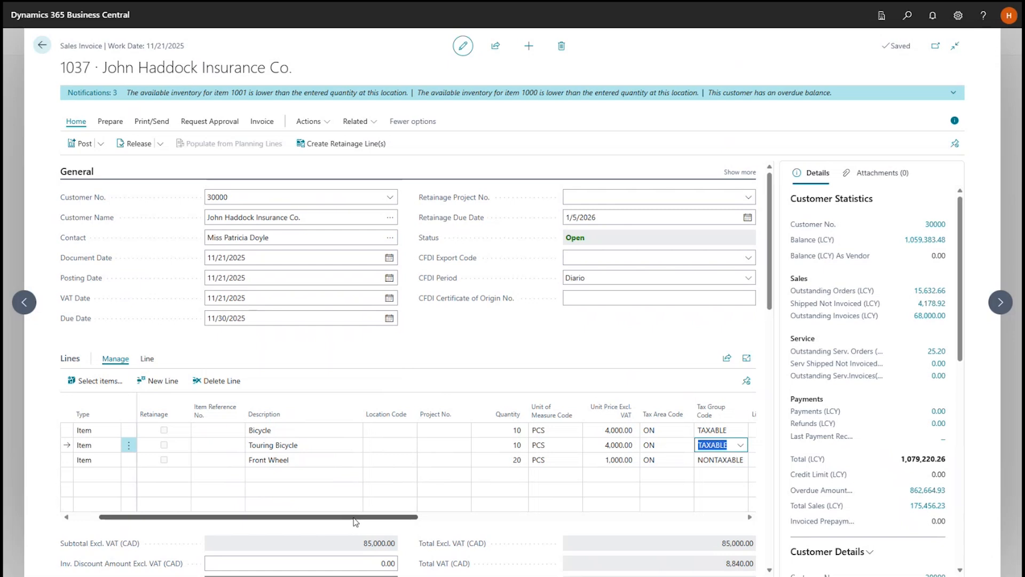
Set the retainage percentage in the invoice details to 10.
{"action": "left_click_drag", "start_coordinate": [354, 522], "coordinate": [445, 521]}
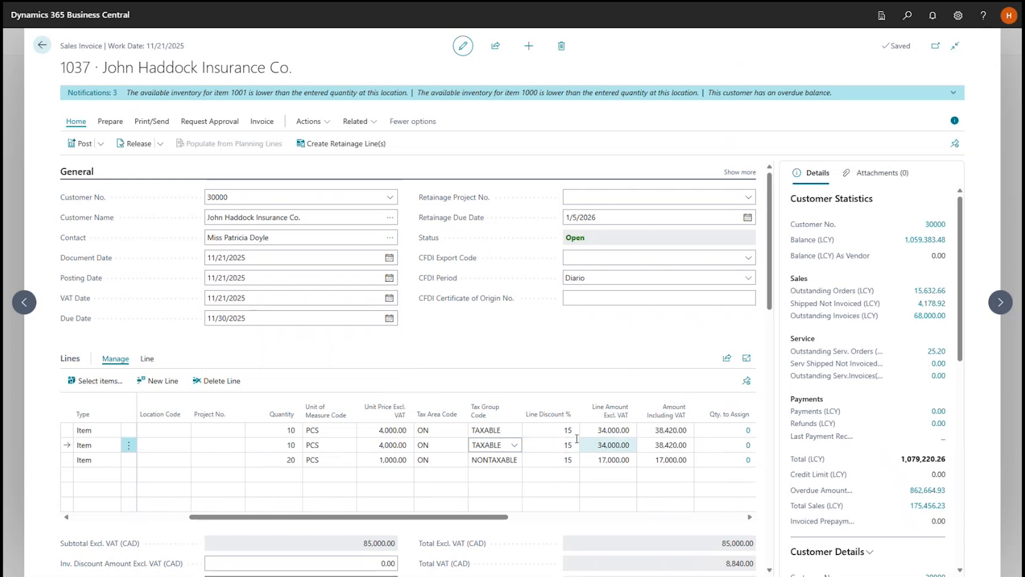
{"action": "left_click_drag", "start_coordinate": [461, 517], "coordinate": [534, 516]}
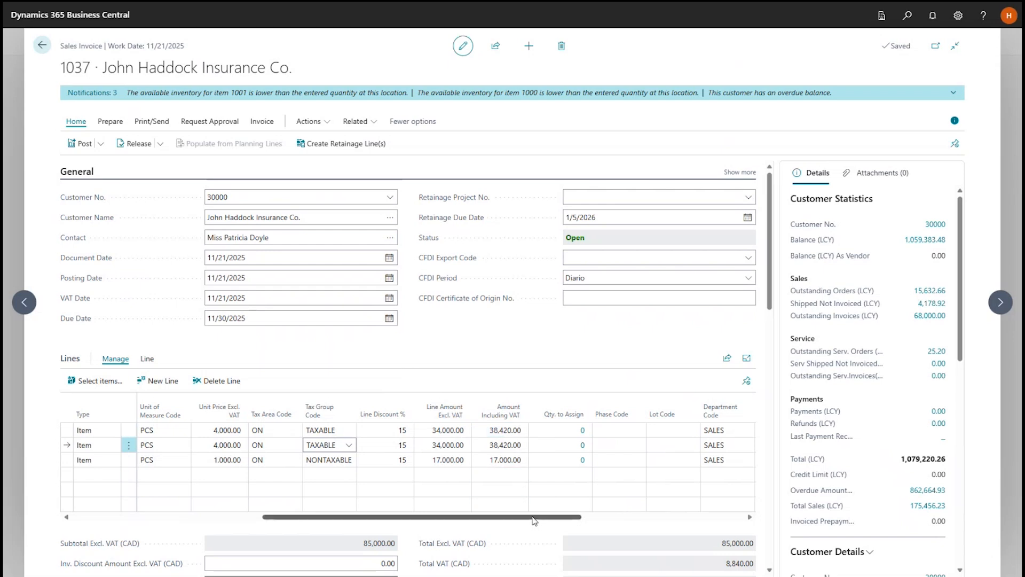
{"action": "left_click_drag", "start_coordinate": [534, 521], "coordinate": [322, 526]}
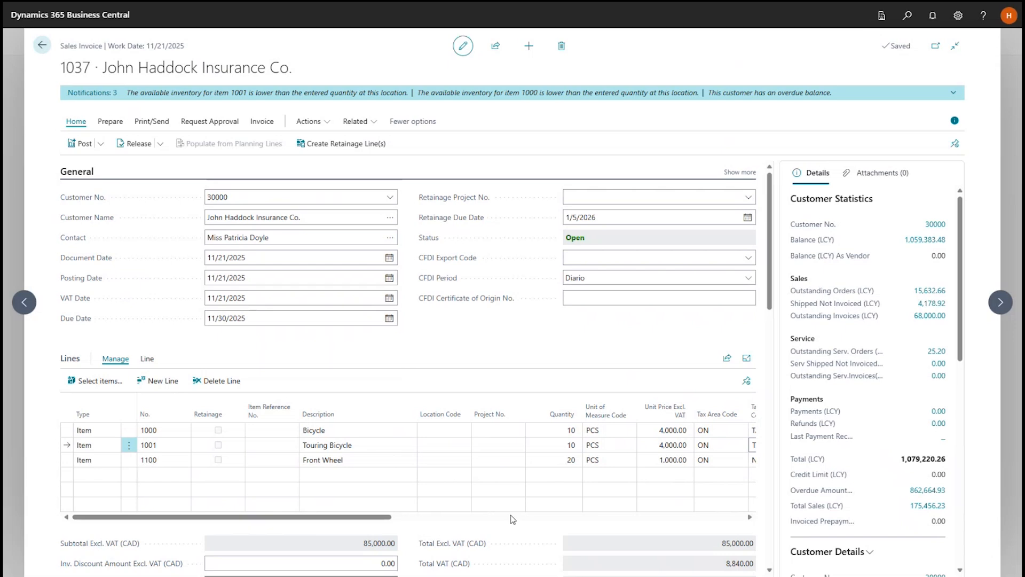
{"action": "scroll", "coordinate": [512, 516], "scroll_direction": "down", "scroll_amount": 7}
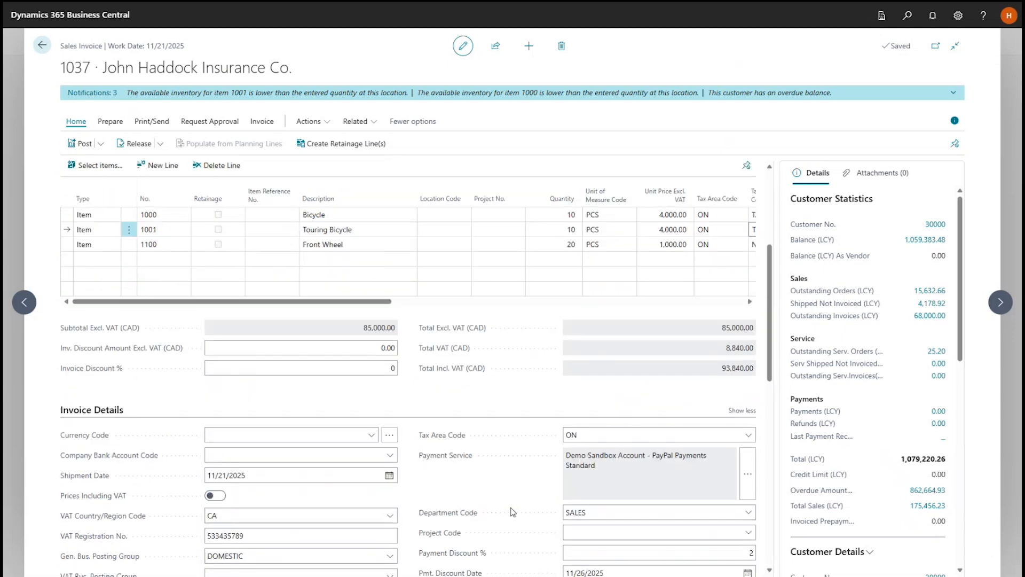
{"action": "left_click", "coordinate": [727, 497]}
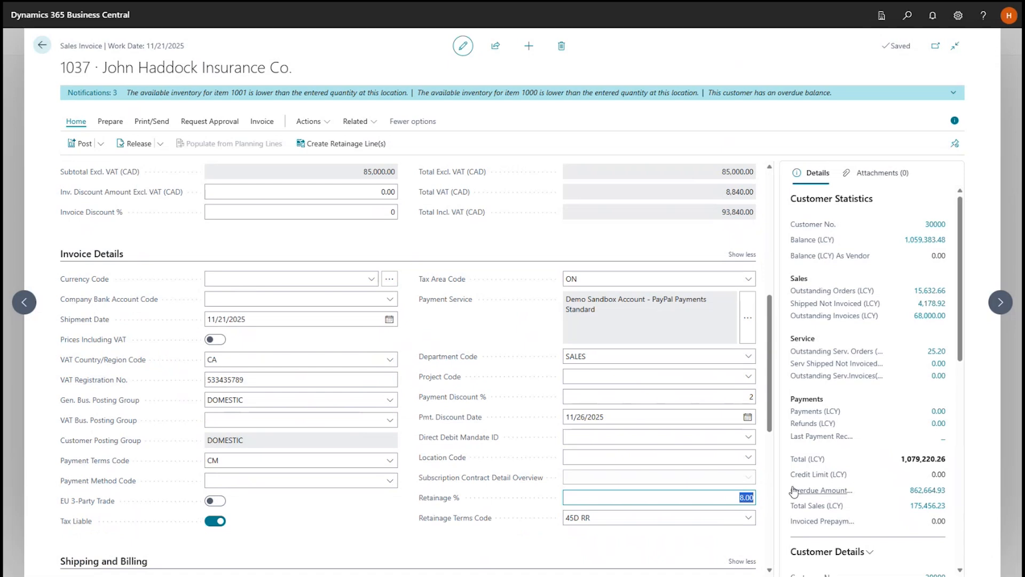
{"action": "type", "text": "10"}
{"action": "left_click", "coordinate": [619, 520]}
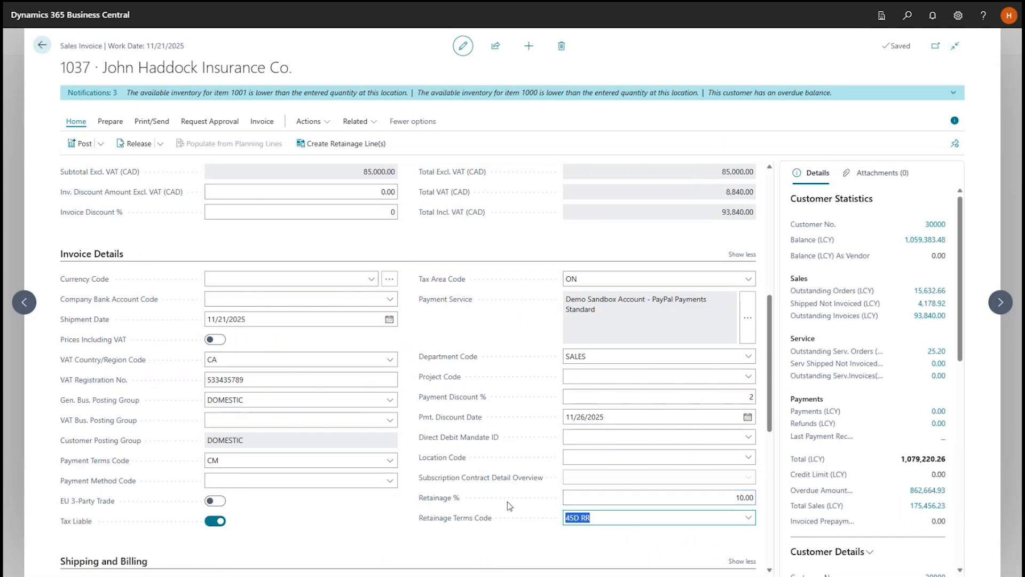
Create the retainage lines for the invoice and review their amounts and tax group codes.
{"action": "scroll", "coordinate": [508, 502], "scroll_direction": "up", "scroll_amount": 6}
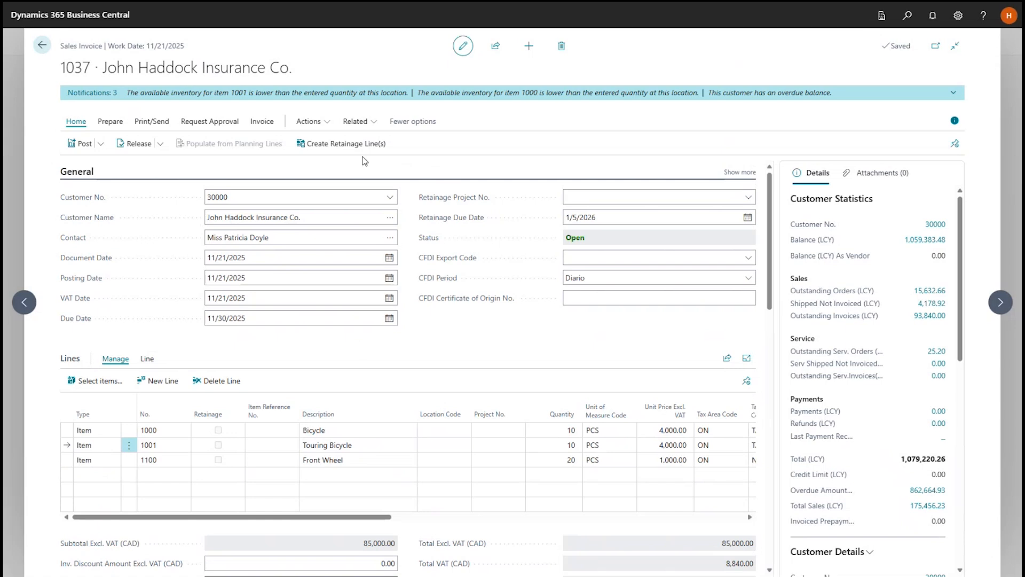
{"action": "left_click", "coordinate": [339, 144]}
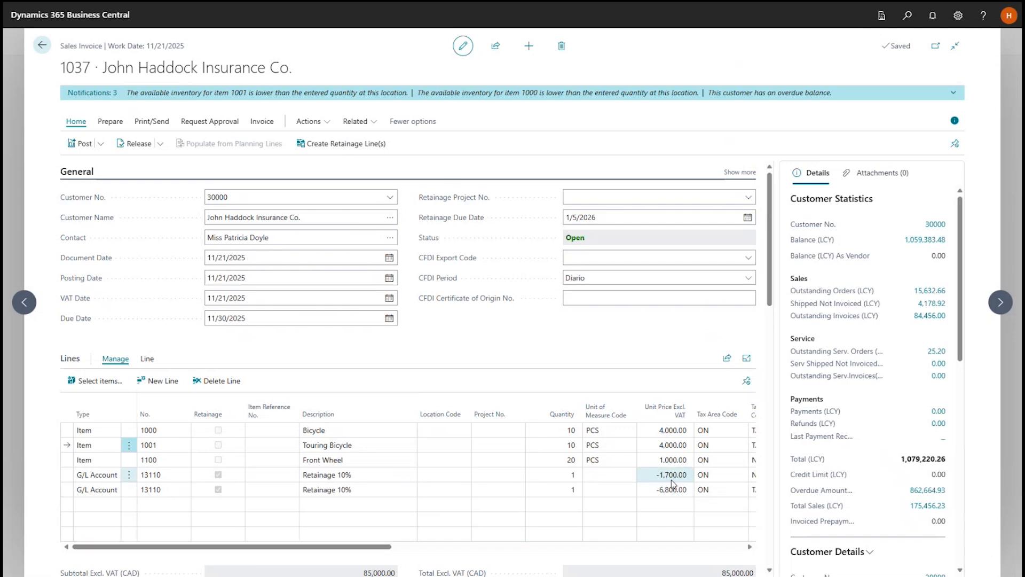
{"action": "left_click_drag", "start_coordinate": [318, 551], "coordinate": [390, 552]}
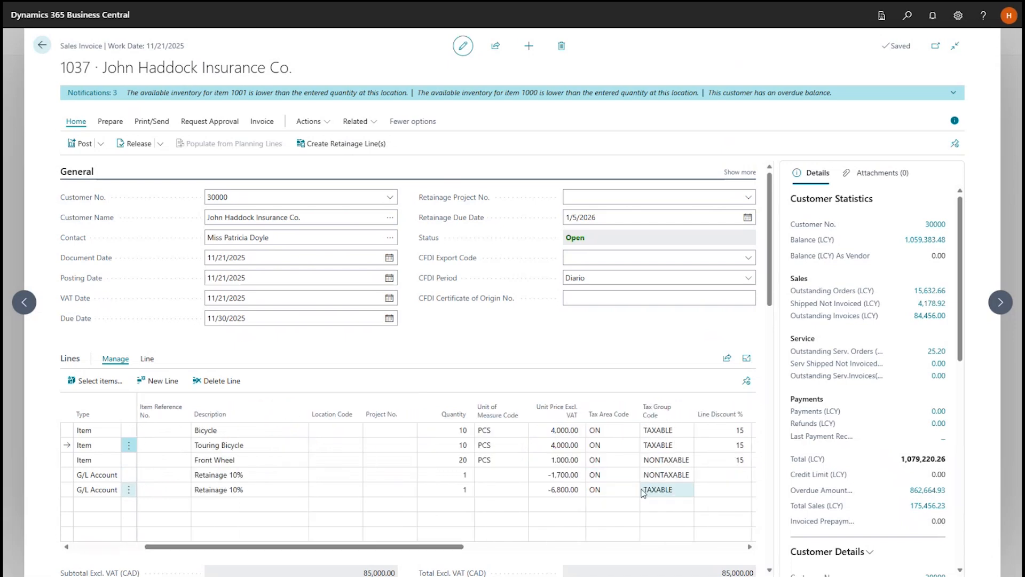
{"action": "scroll", "coordinate": [438, 526], "scroll_direction": "down", "scroll_amount": 3}
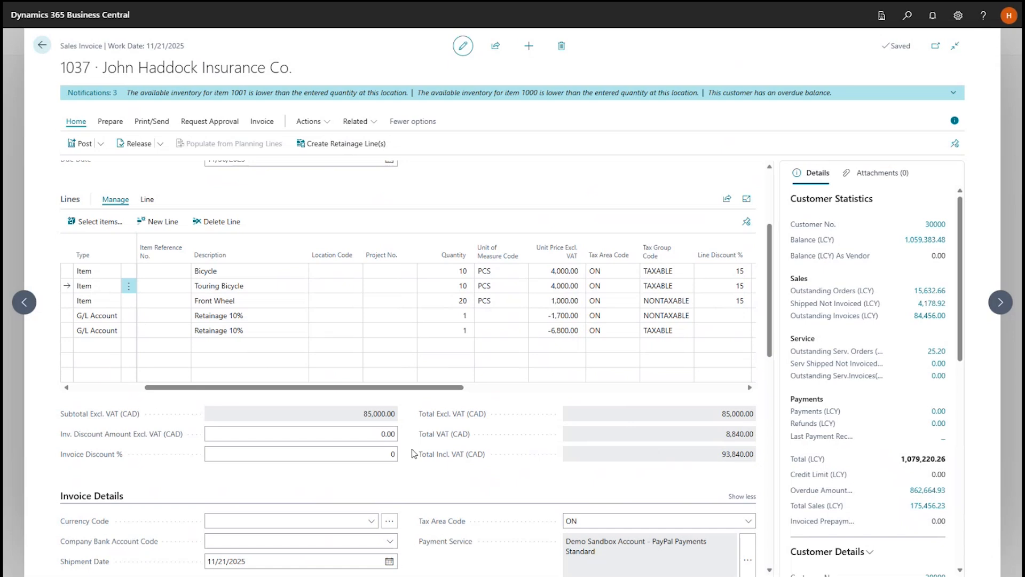
{"action": "scroll", "coordinate": [412, 456], "scroll_direction": "up", "scroll_amount": 3}
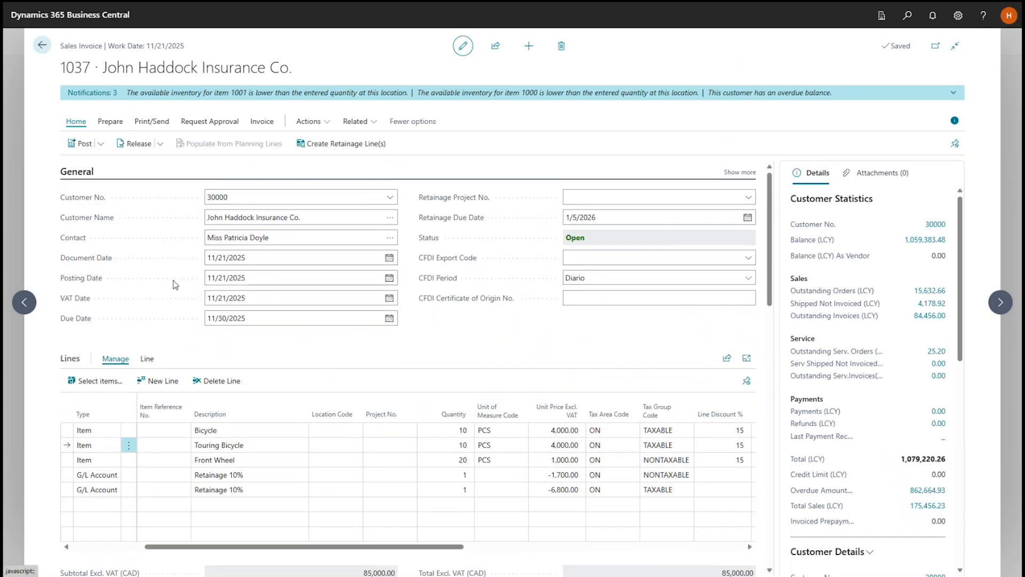
Post the sales invoice and decline opening the posted document.
{"action": "left_click", "coordinate": [80, 144]}
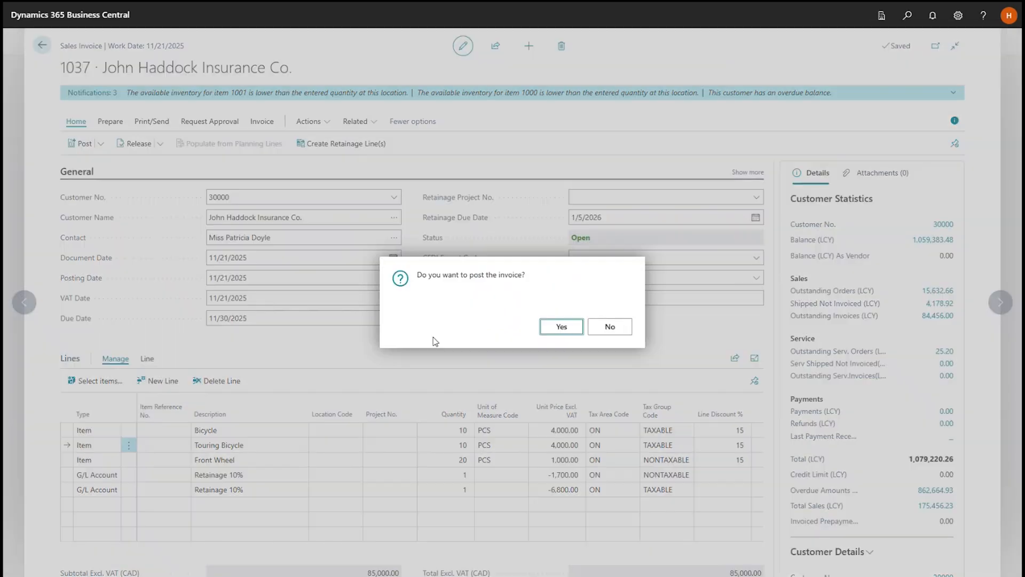
{"action": "left_click", "coordinate": [559, 326]}
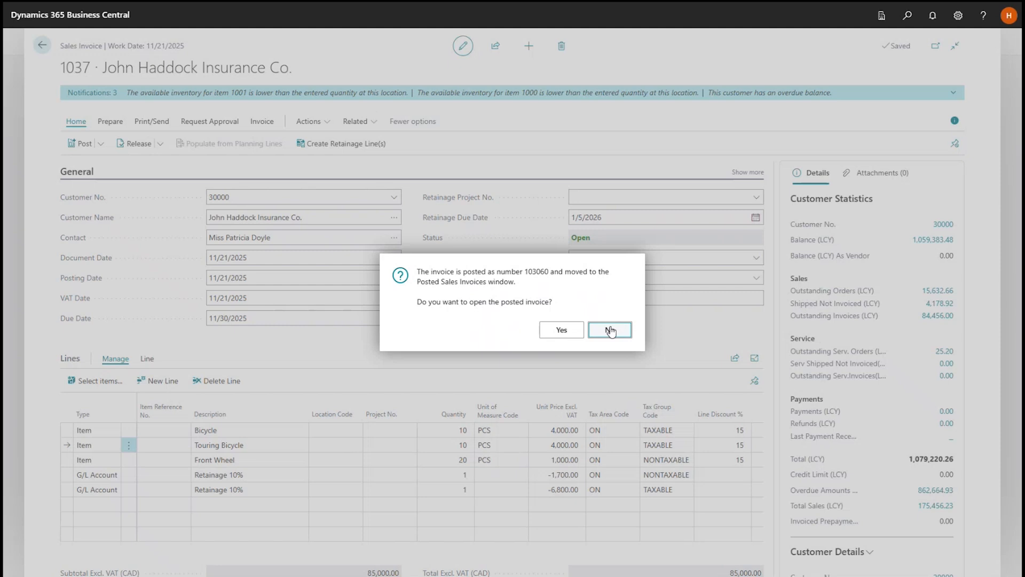
{"action": "left_click", "coordinate": [611, 331]}
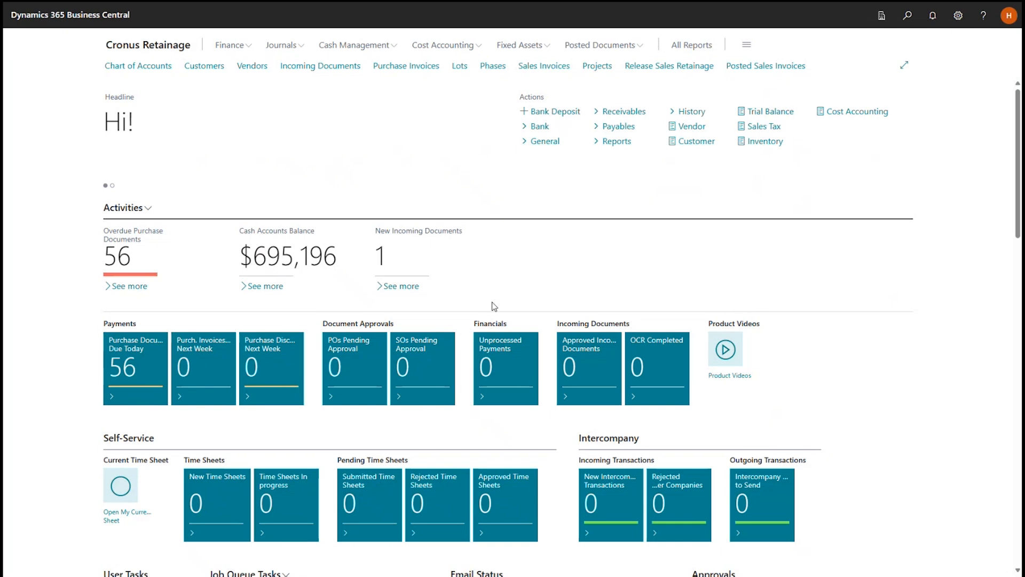
Find John Haddock Insurance Co. in the customer list by searching for "hadd" and open its customer card.
{"action": "left_click", "coordinate": [213, 66]}
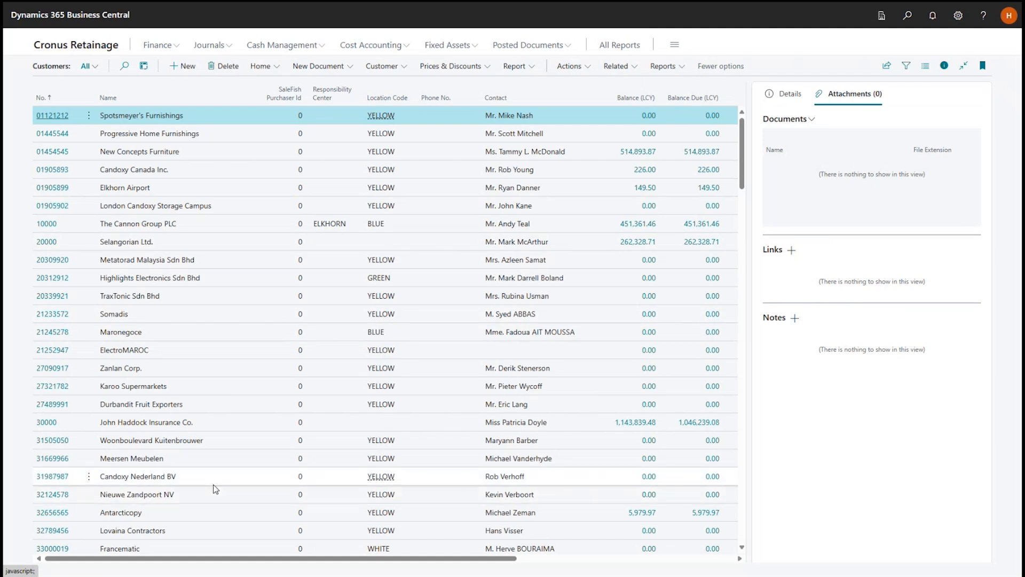
{"action": "left_click", "coordinate": [124, 65]}
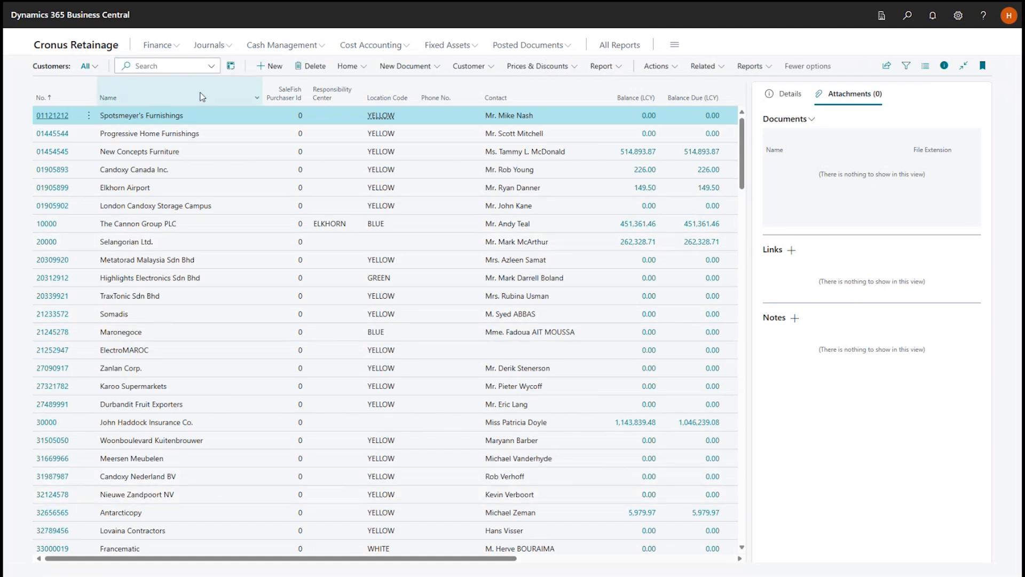
{"action": "type", "text": "nad"}
{"action": "type", "text": "dd"}
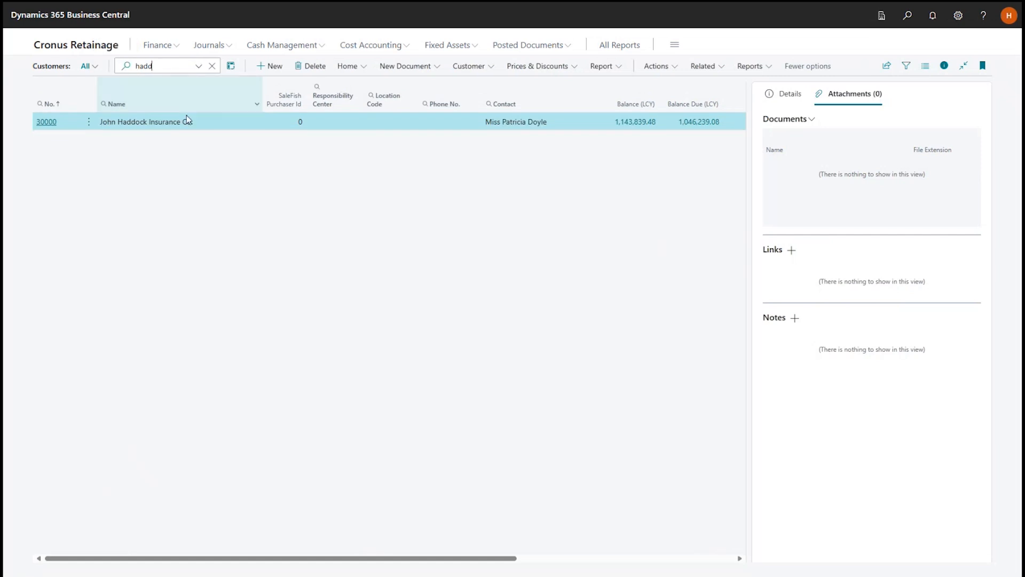
{"action": "mouse_move", "coordinate": [192, 121]}
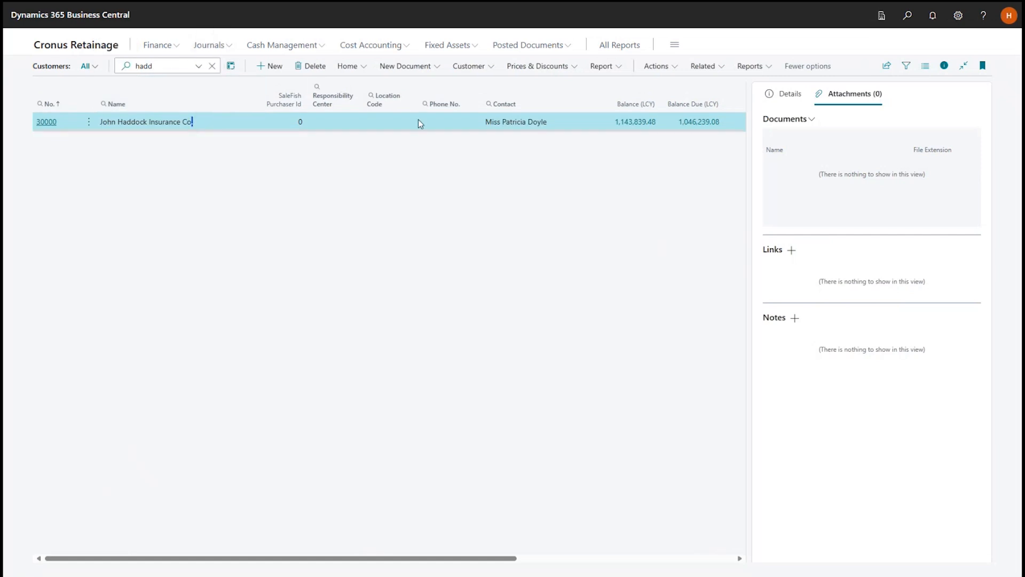
{"action": "left_click", "coordinate": [49, 126]}
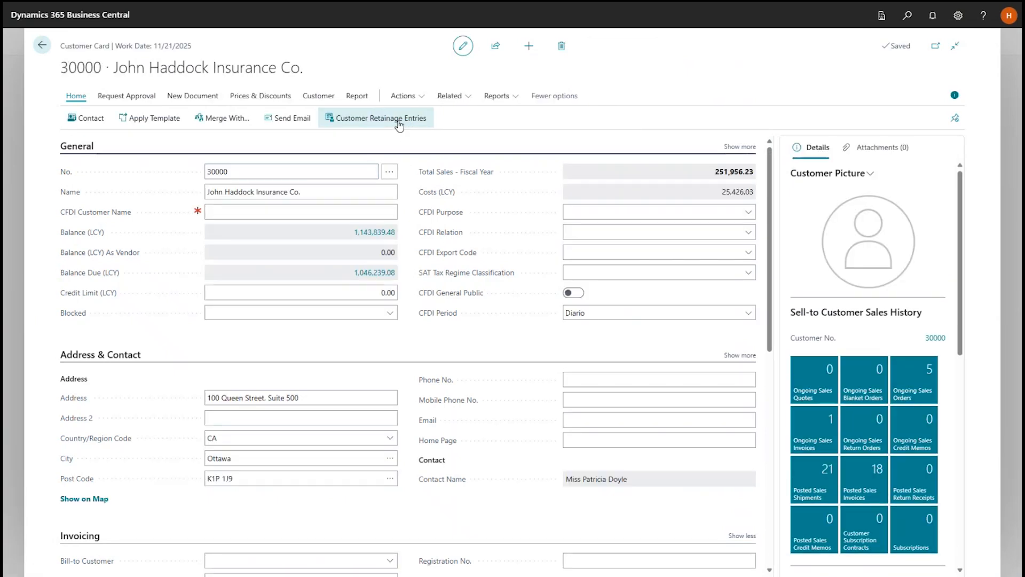
Open the customer's retainage entries sorted by posting date, newest first, and examine the newest entry's amount, retainage amount and remaining retainage.
{"action": "left_click", "coordinate": [398, 121]}
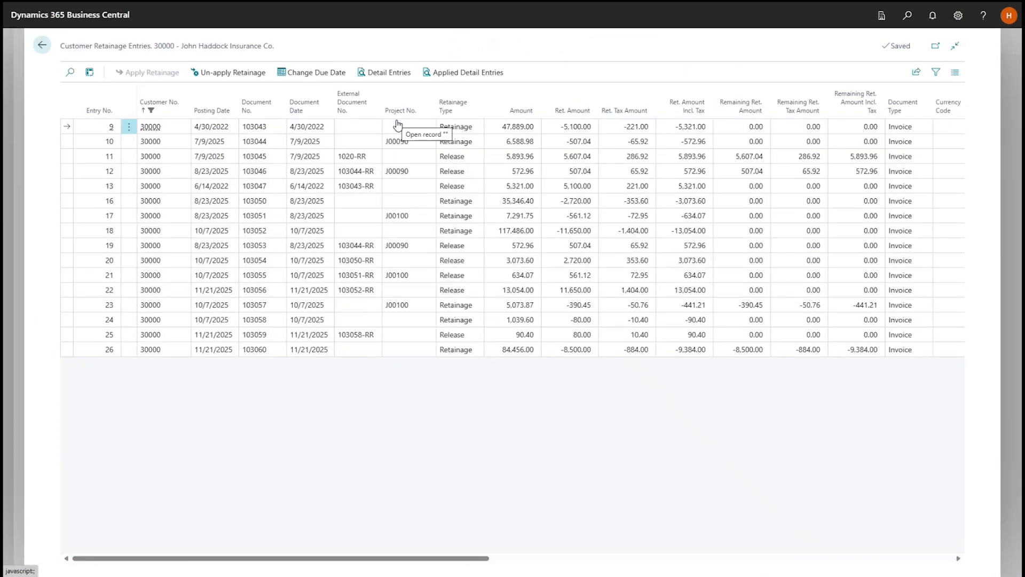
{"action": "left_click", "coordinate": [213, 111]}
{"action": "left_click", "coordinate": [213, 111]}
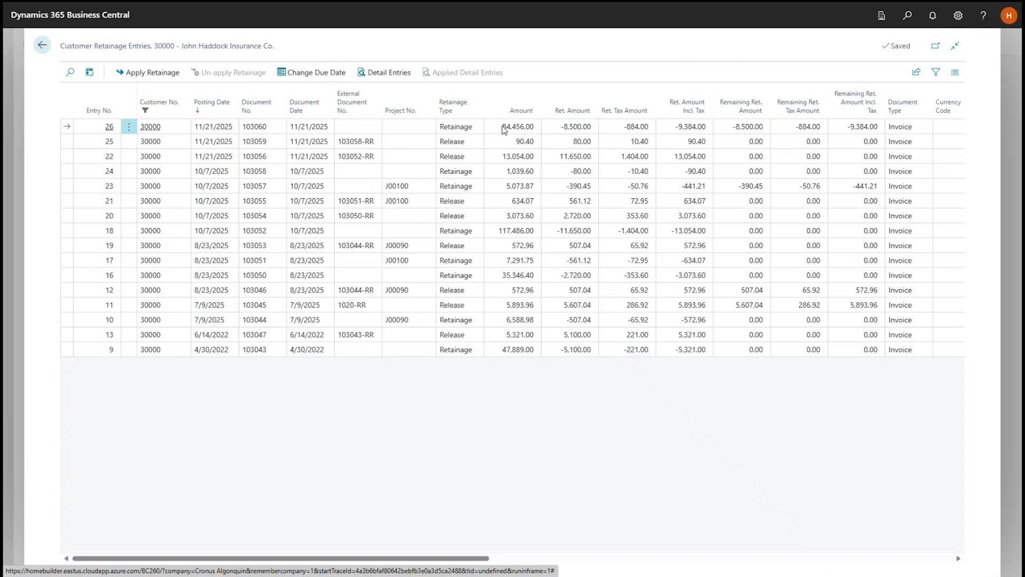
{"action": "left_click_drag", "start_coordinate": [503, 128], "coordinate": [537, 129]}
{"action": "left_click", "coordinate": [549, 129]}
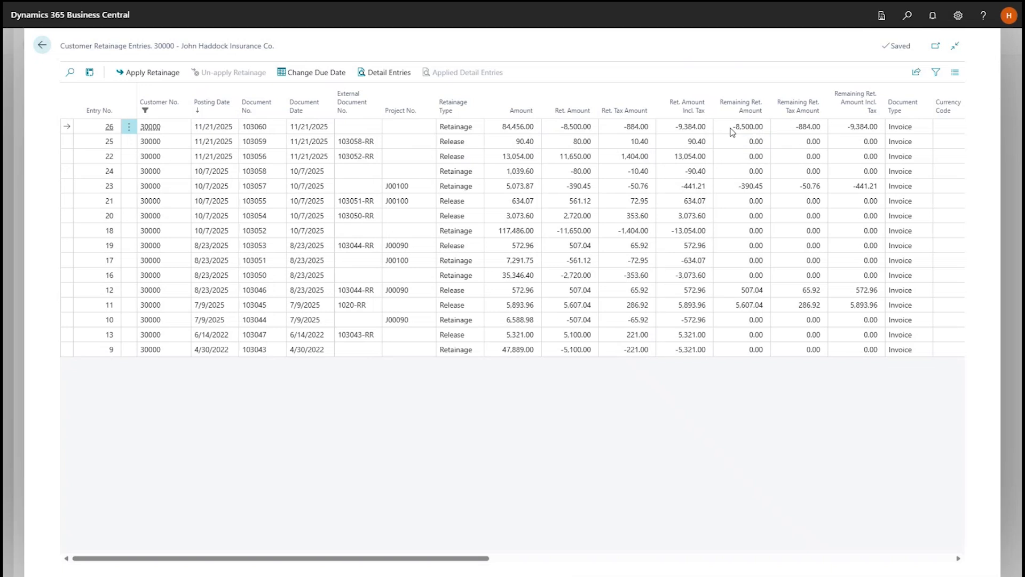
{"action": "left_click_drag", "start_coordinate": [732, 129], "coordinate": [768, 129]}
{"action": "left_click", "coordinate": [758, 130]}
View the newest retainage entry's detail entries in full width to examine the tax group code split, then return to the customer card.
{"action": "left_click", "coordinate": [390, 75]}
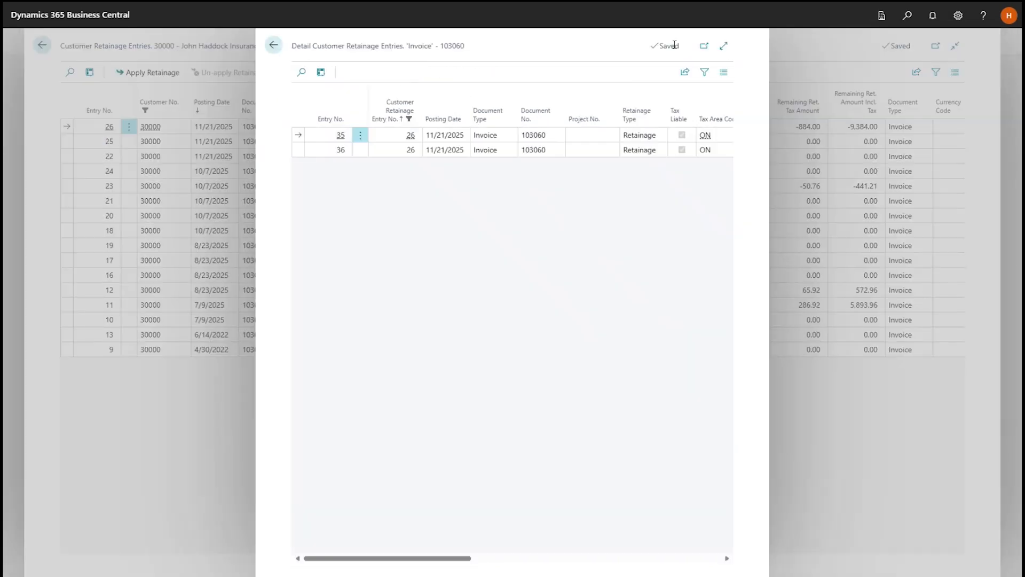
{"action": "left_click", "coordinate": [723, 46]}
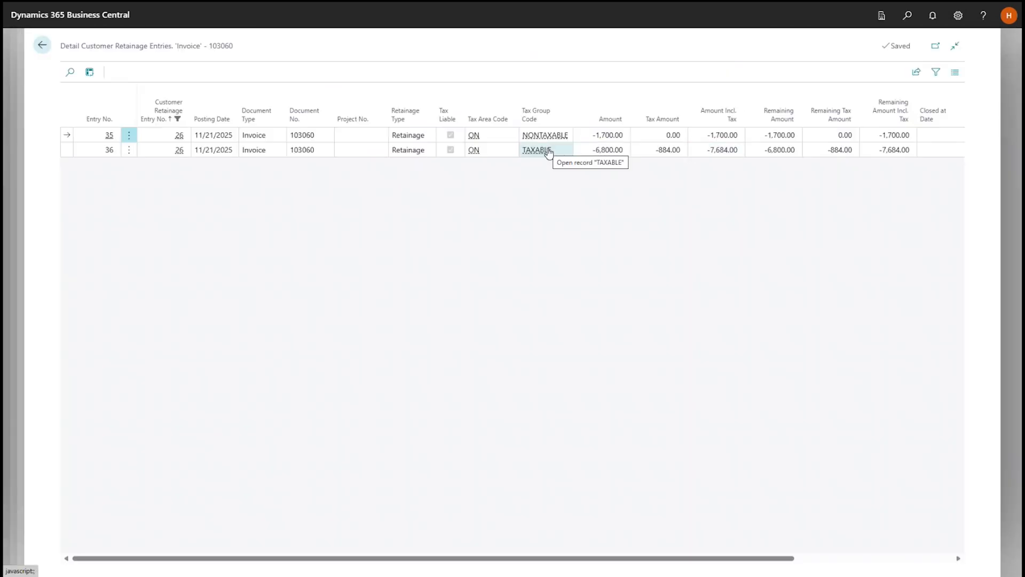
{"action": "key", "text": "Escape"}
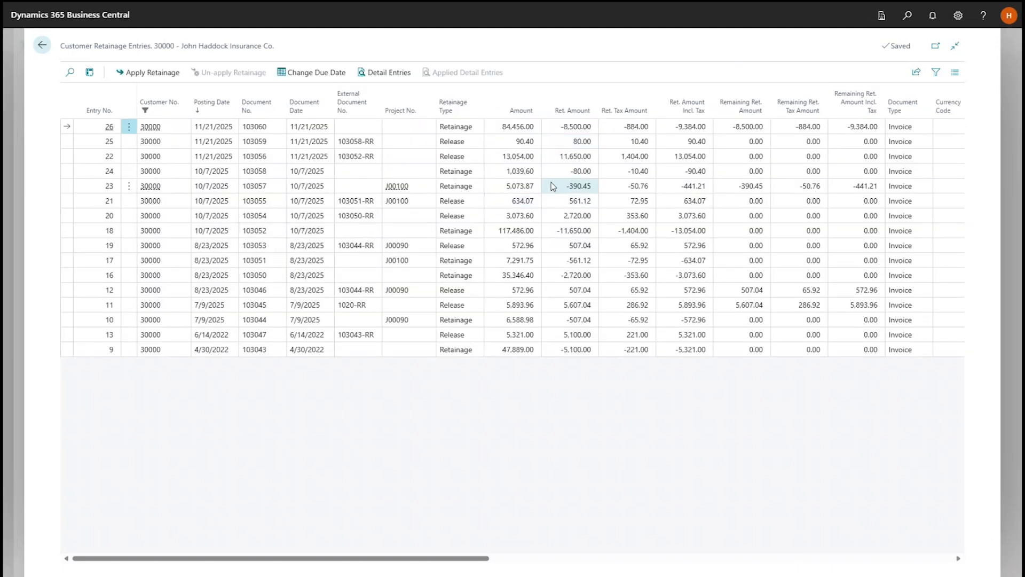
{"action": "key", "text": "Escape"}
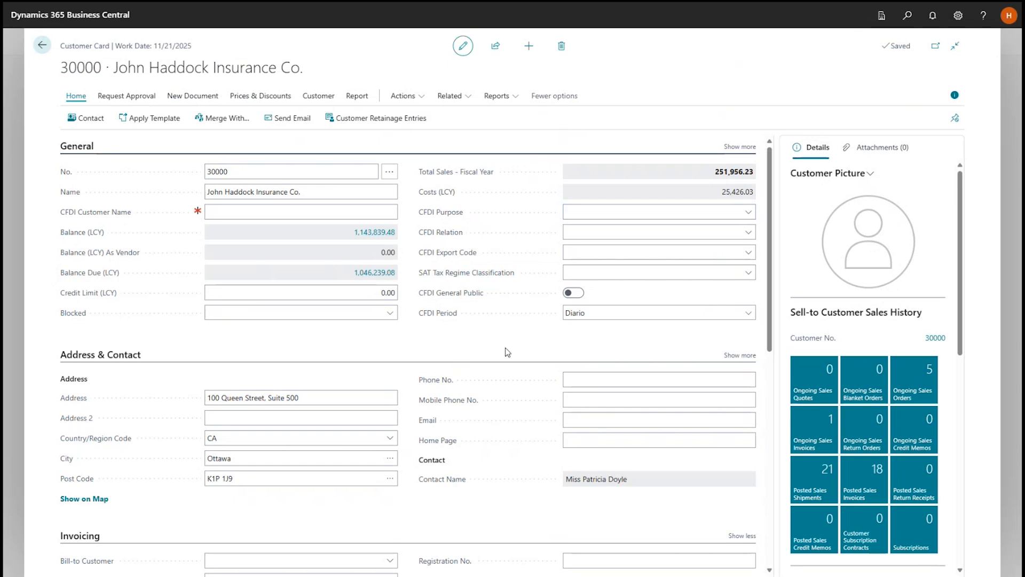
Open the customer's ledger entries, examine the newest invoice's retainage amount columns, and return to the home page.
{"action": "left_click", "coordinate": [315, 98]}
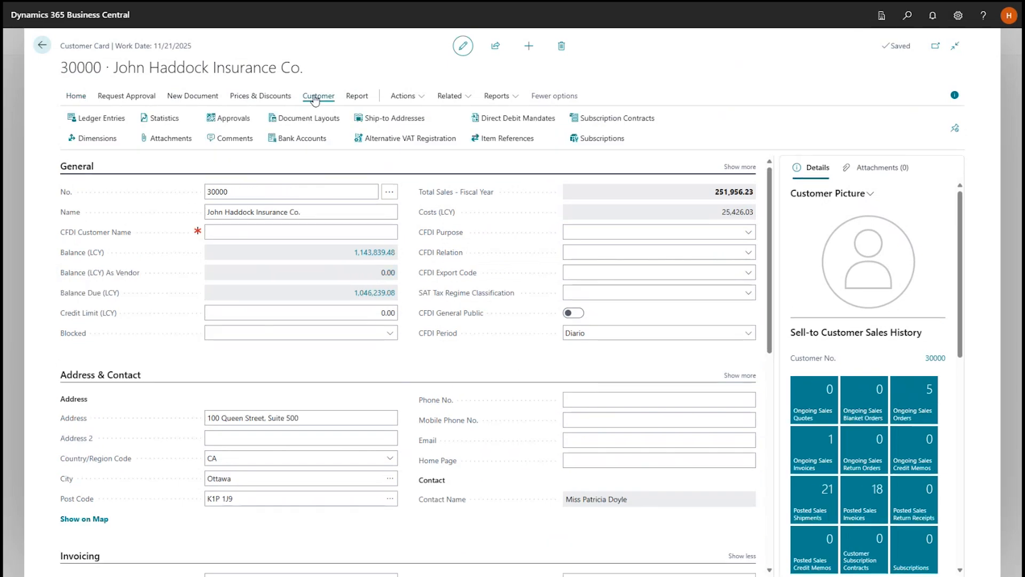
{"action": "left_click", "coordinate": [104, 119]}
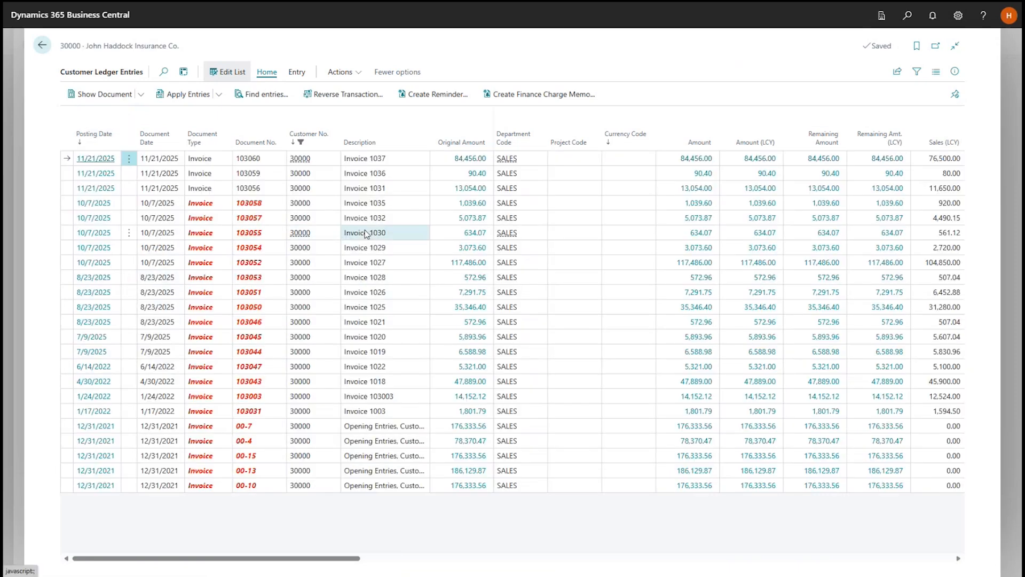
{"action": "left_click", "coordinate": [393, 159]}
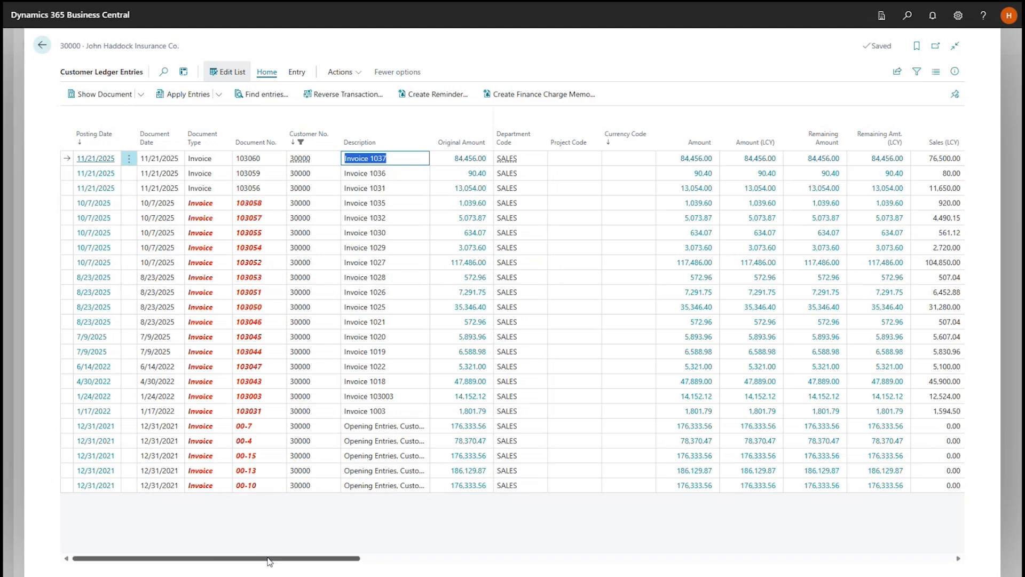
{"action": "left_click_drag", "start_coordinate": [269, 560], "coordinate": [858, 566]}
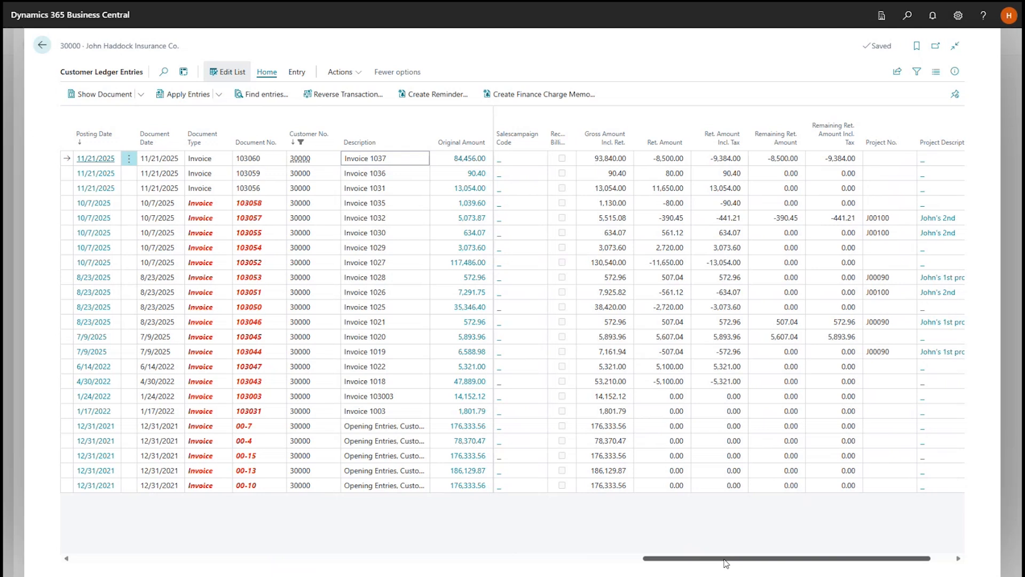
{"action": "left_click_drag", "start_coordinate": [713, 561], "coordinate": [213, 573]}
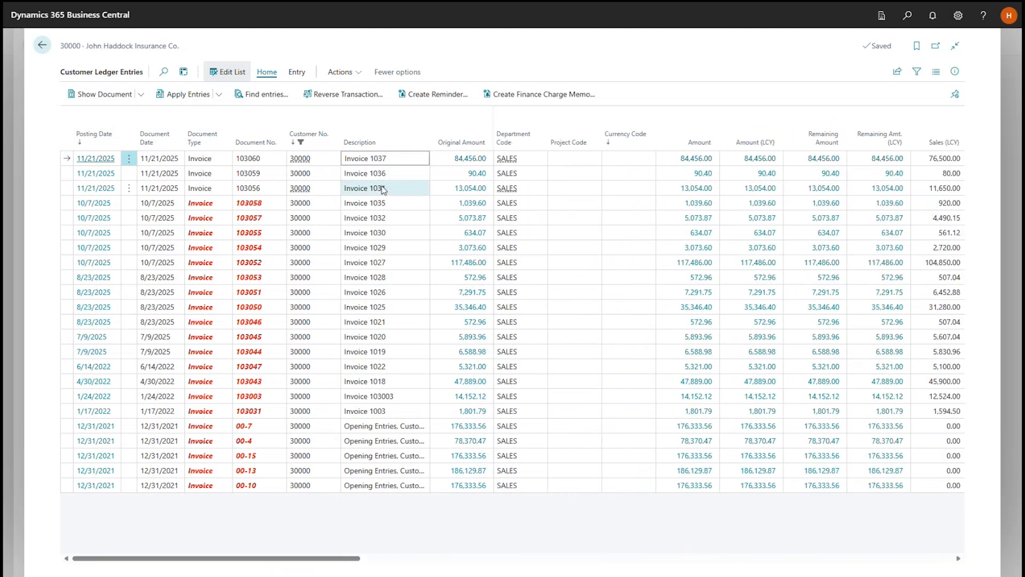
{"action": "left_click", "coordinate": [391, 160]}
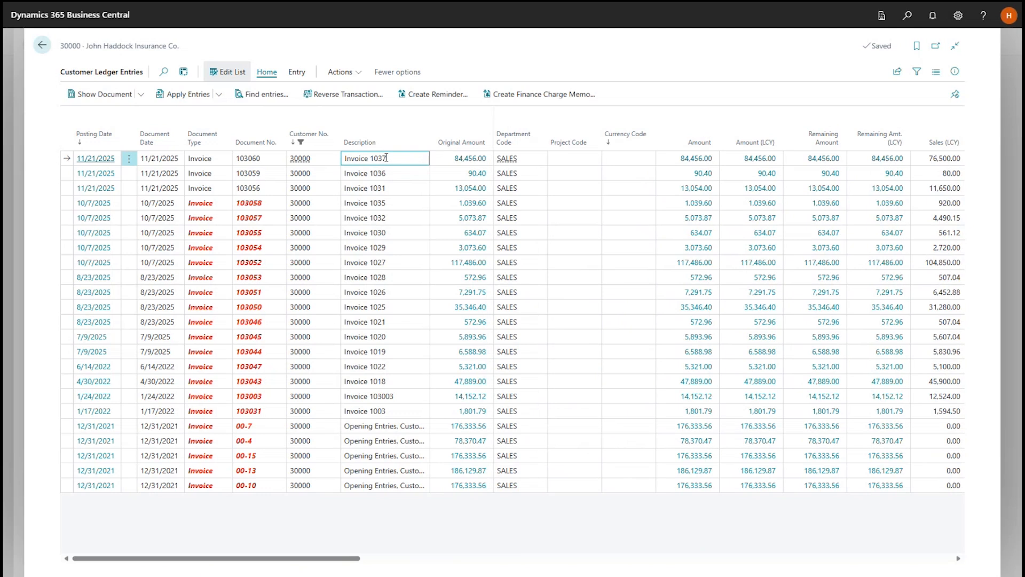
{"action": "key", "text": "Escape"}
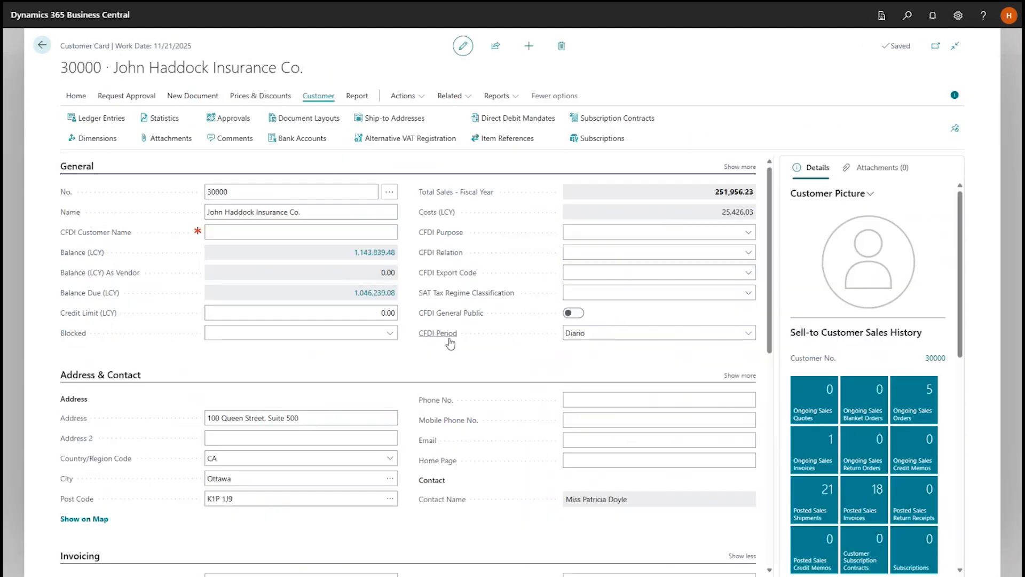
{"action": "key", "text": "Escape"}
{"action": "key", "text": "Escape"}
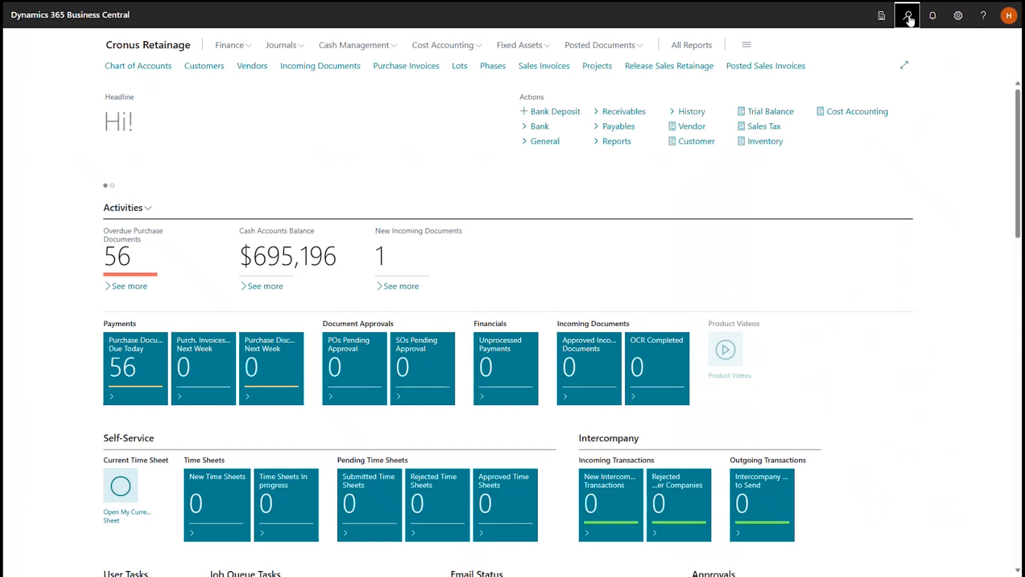
Find the Aged Retainage Receivables report, turn on Print Details, and generate its print view.
{"action": "left_click", "coordinate": [908, 17]}
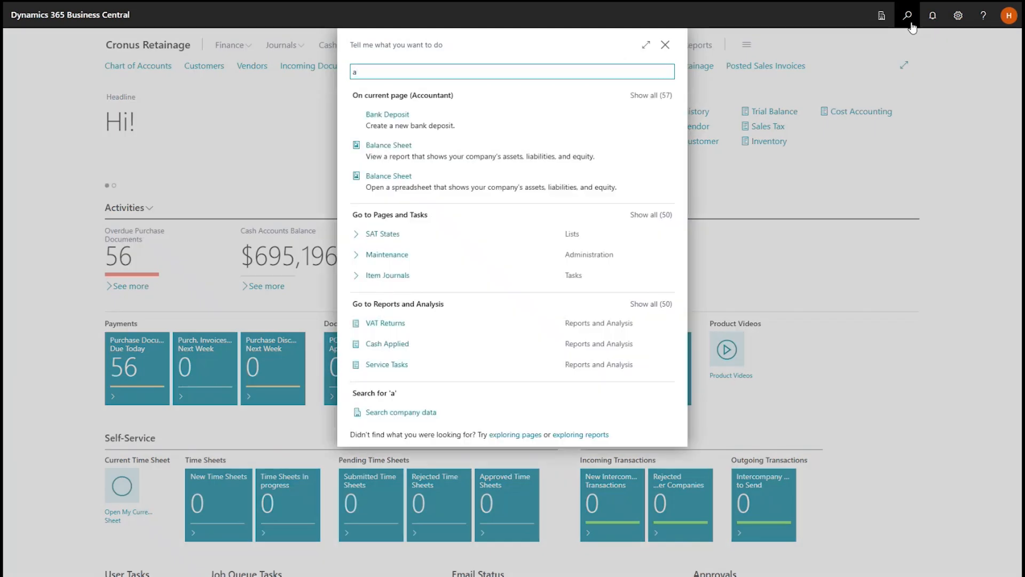
{"action": "type", "text": "aged "}
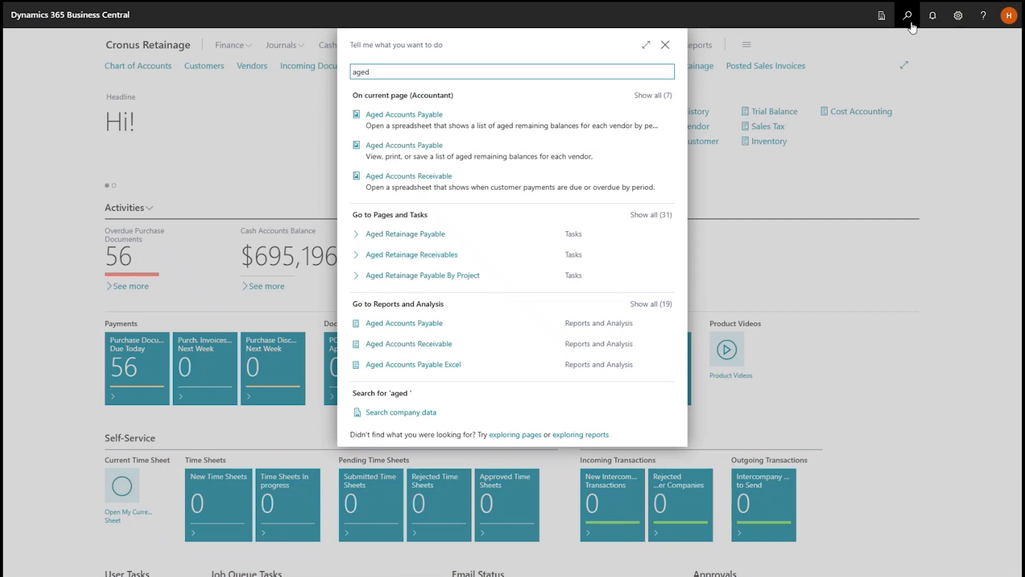
{"action": "type", "text": "ret"}
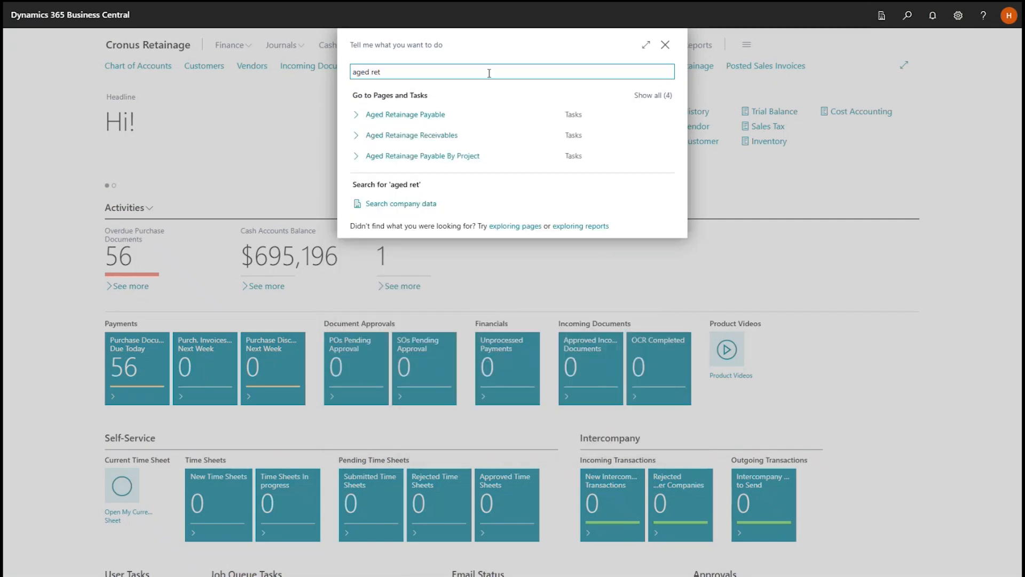
{"action": "left_click", "coordinate": [411, 138]}
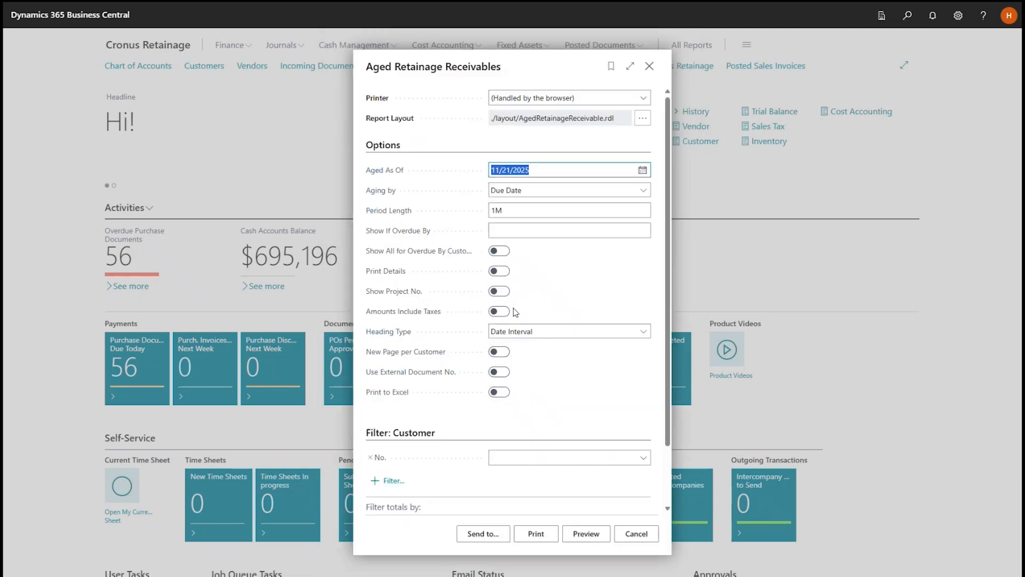
{"action": "left_click", "coordinate": [501, 271]}
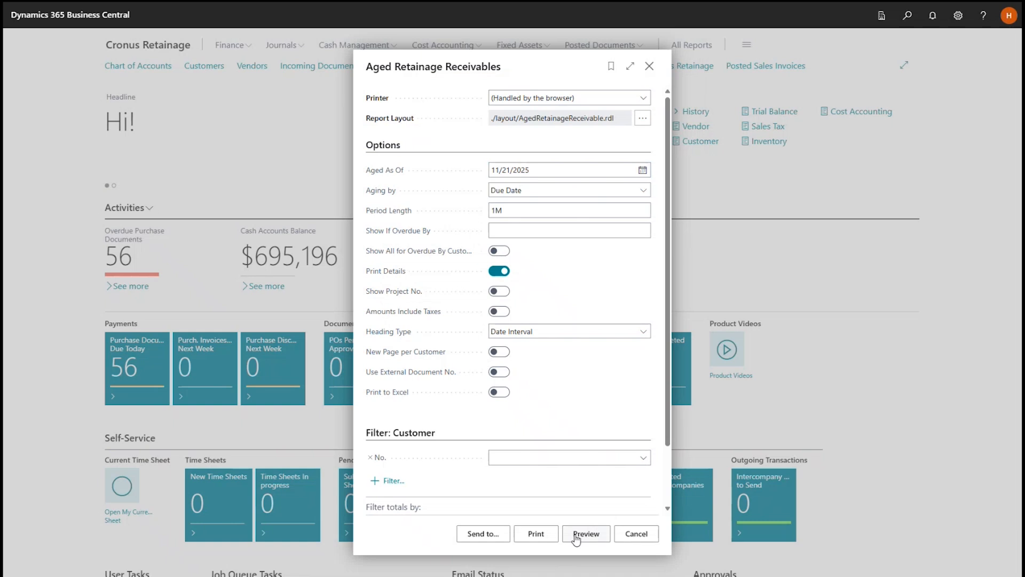
{"action": "left_click", "coordinate": [529, 534]}
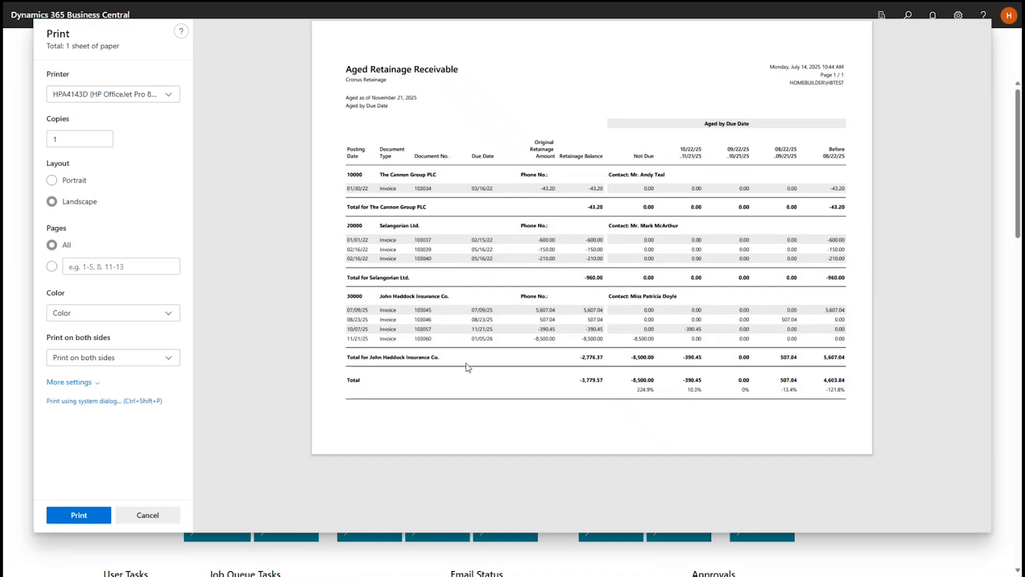
Examine the newest John Haddock Insurance Co. invoice's retainage amount and balance in the report, and cancel printing.
{"action": "left_click_drag", "start_coordinate": [535, 341], "coordinate": [610, 339]}
{"action": "left_click", "coordinate": [602, 341]}
{"action": "left_click", "coordinate": [148, 516]}
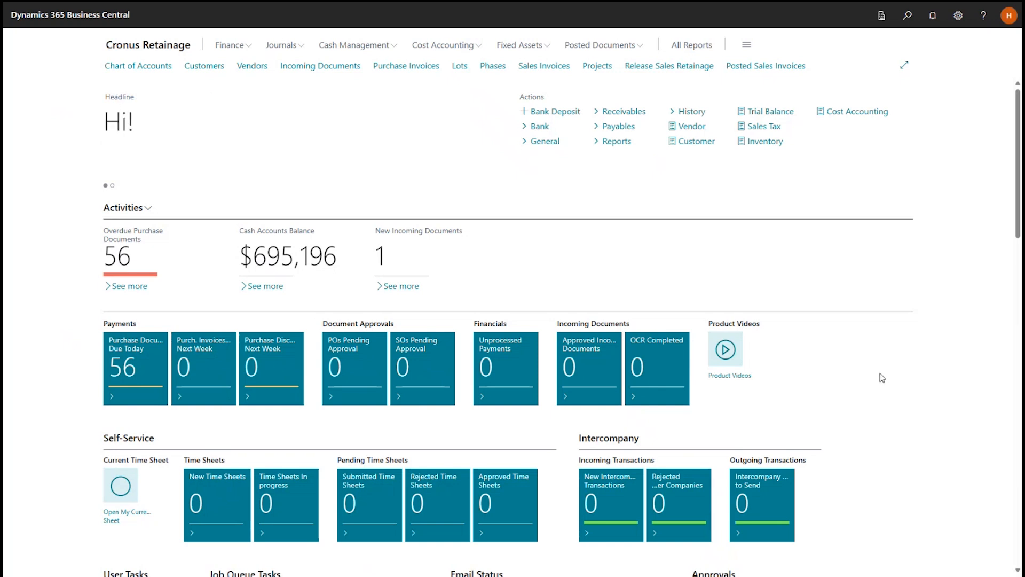
Search for "retainage", show all matching pages and tasks, and open All Detail Customer Retainage Entries.
{"action": "left_click", "coordinate": [911, 16]}
{"action": "type", "text": "ret"}
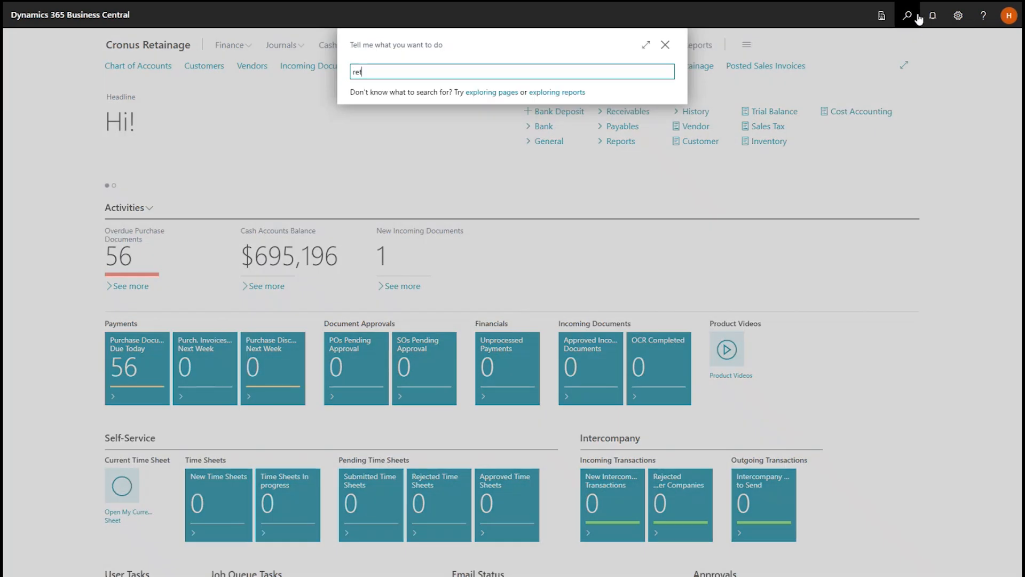
{"action": "type", "text": "ain"}
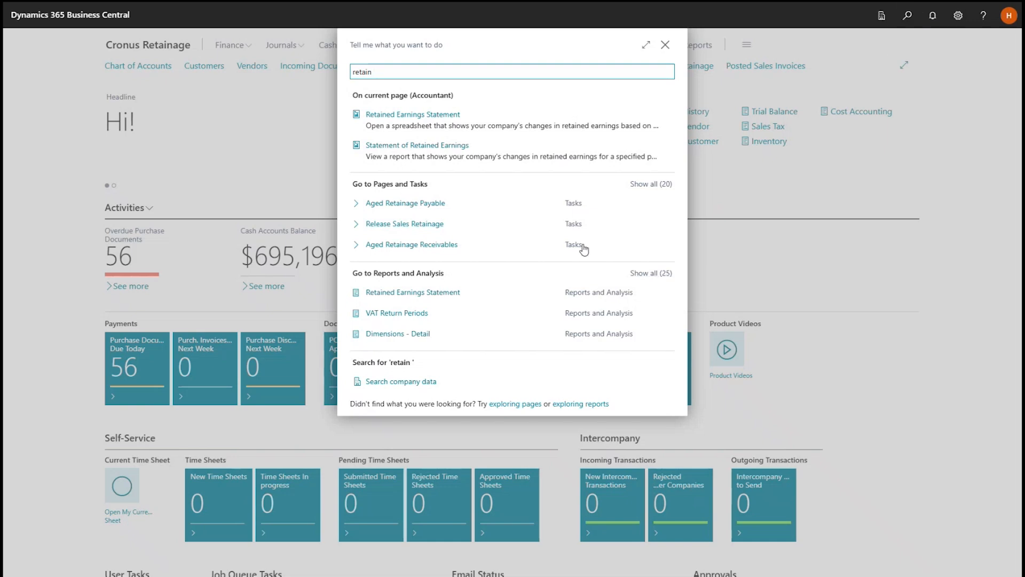
{"action": "key", "text": "BackSpace"}
{"action": "type", "text": "age"}
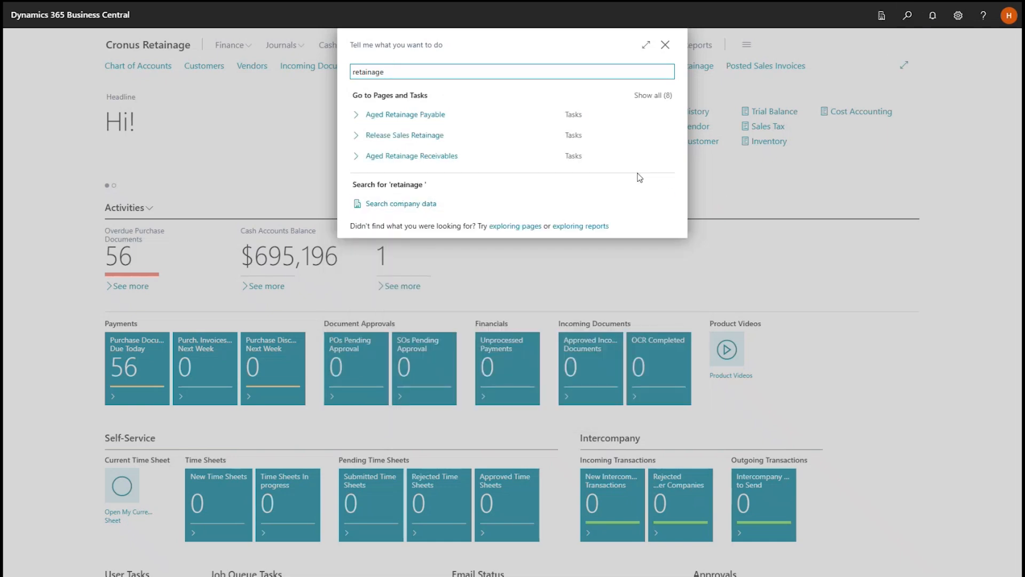
{"action": "left_click", "coordinate": [634, 95]}
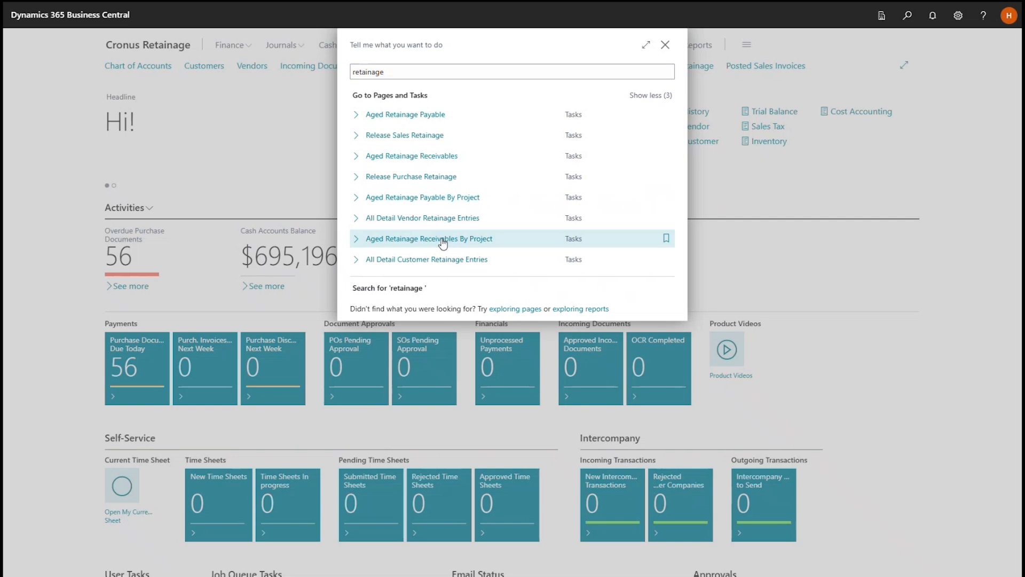
{"action": "left_click", "coordinate": [467, 264]}
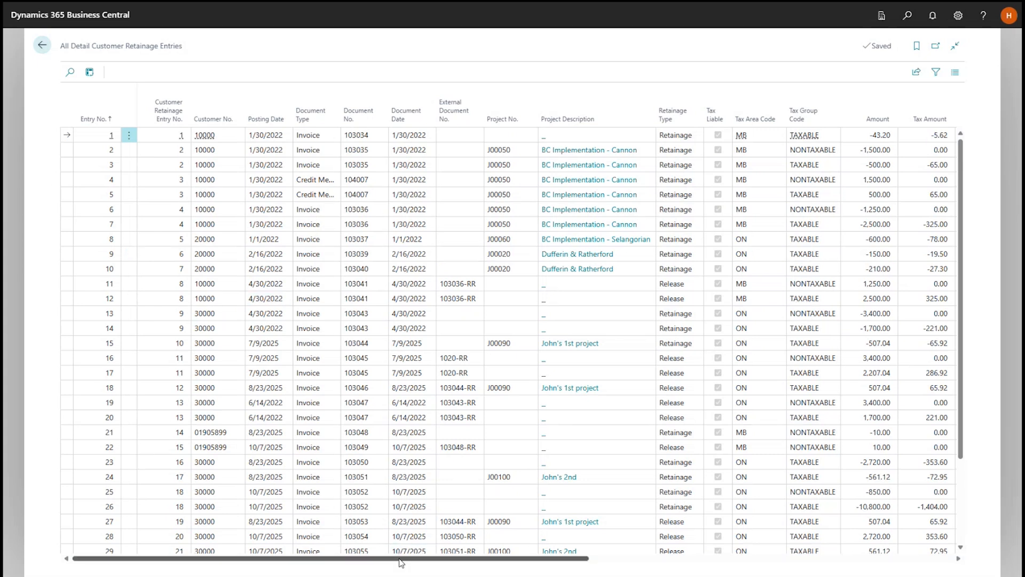
Examine the tax group codes and the amount, applied and remaining columns across all detail customer retainage entries.
{"action": "left_click_drag", "start_coordinate": [402, 559], "coordinate": [471, 561]}
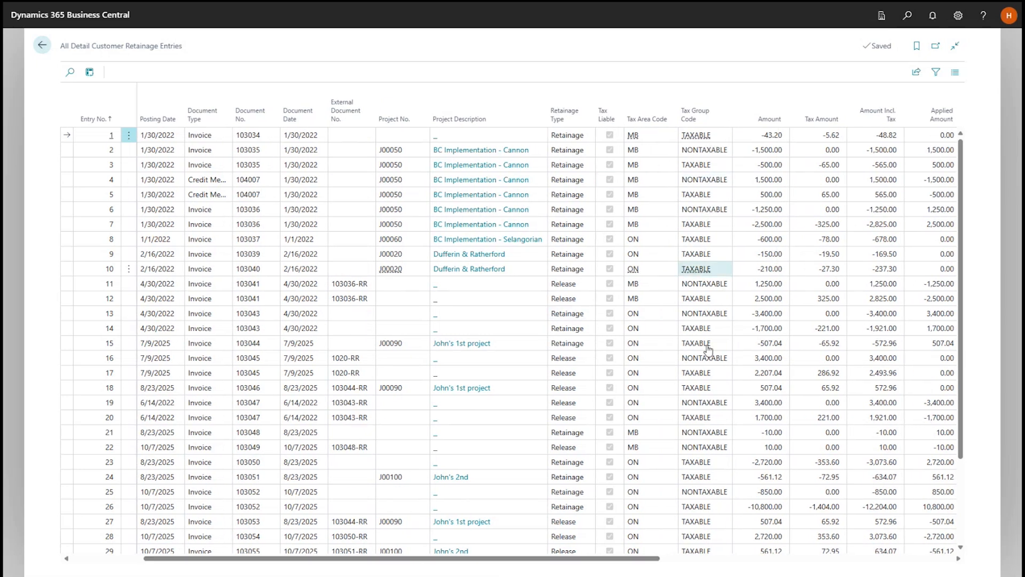
{"action": "left_click_drag", "start_coordinate": [612, 559], "coordinate": [689, 560]}
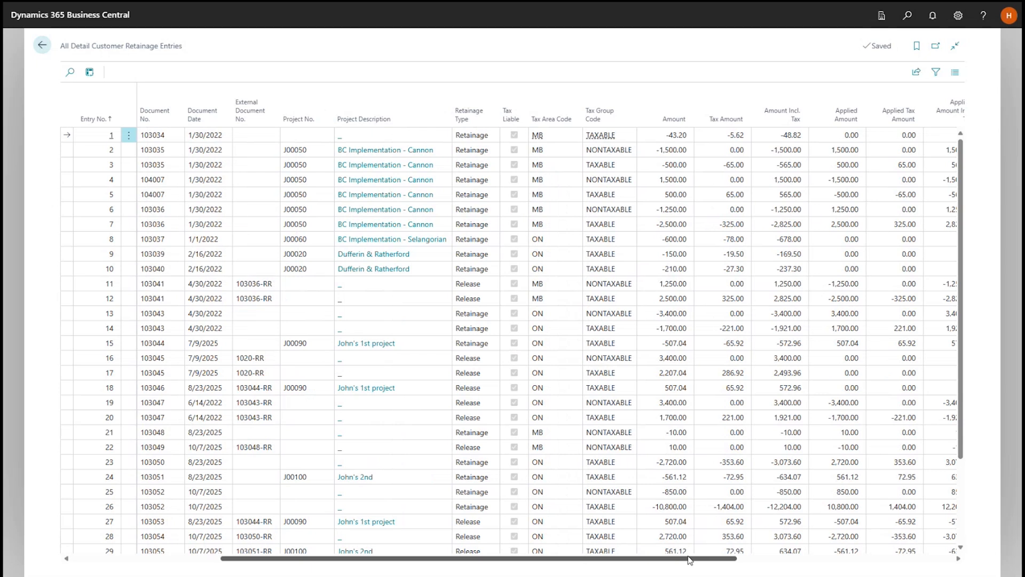
{"action": "left_click_drag", "start_coordinate": [690, 559], "coordinate": [785, 555]}
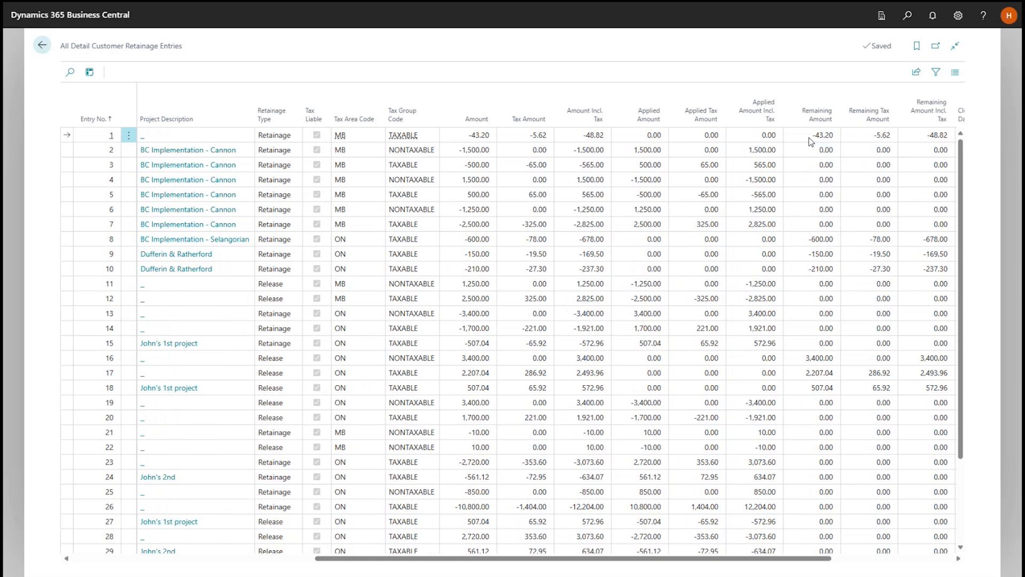
Filter the detail customer retainage entries to a Remaining Amount of <>0, review the open entries, and close the list.
{"action": "left_click", "coordinate": [937, 72]}
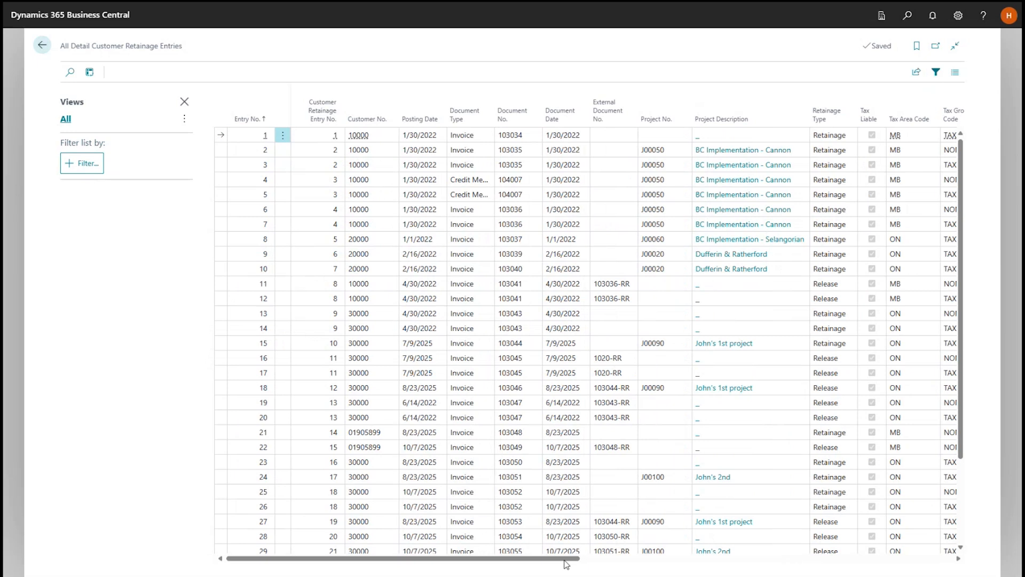
{"action": "left_click_drag", "start_coordinate": [567, 563], "coordinate": [836, 564]}
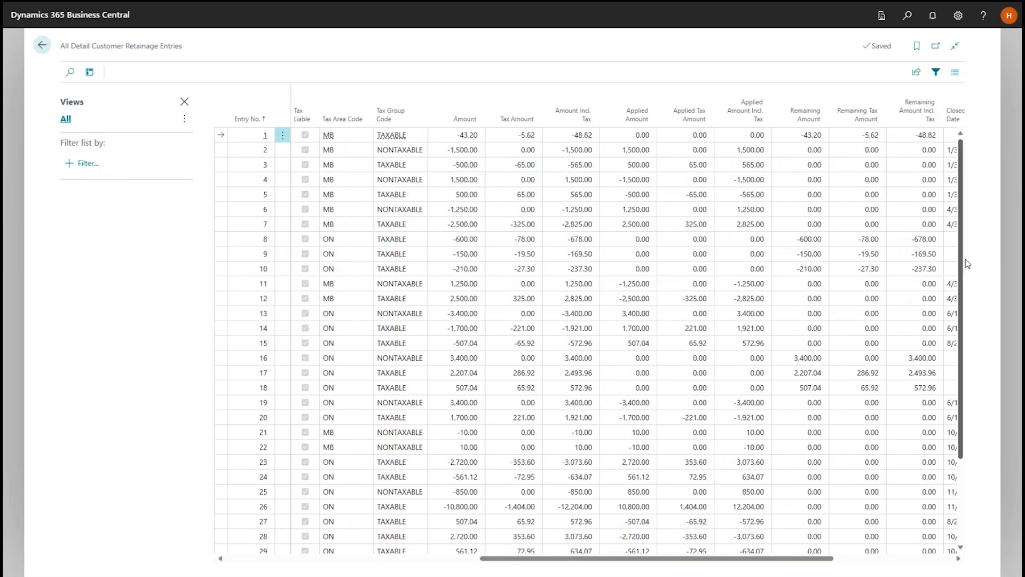
{"action": "left_click", "coordinate": [823, 121]}
{"action": "left_click", "coordinate": [797, 193]}
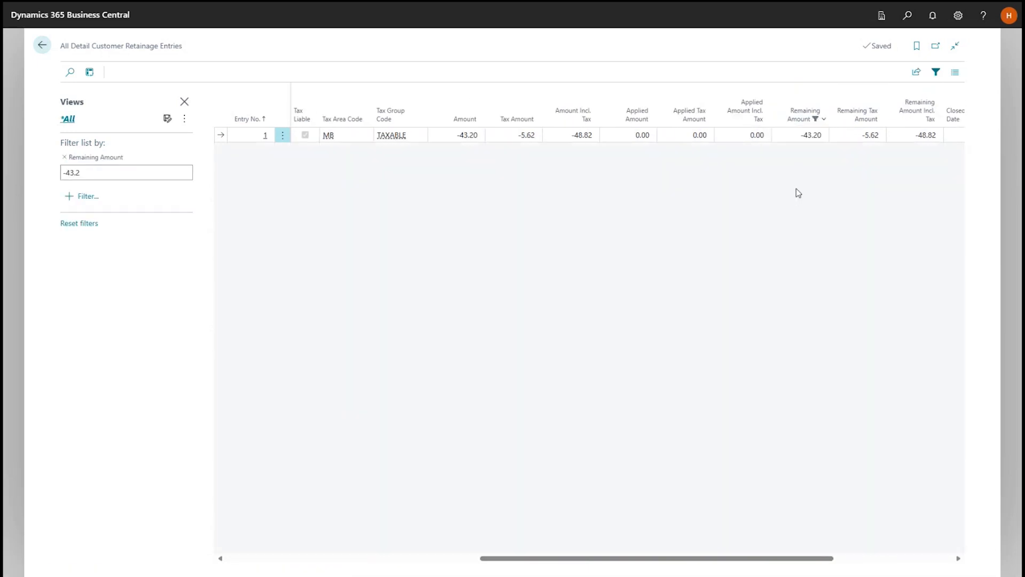
{"action": "left_click", "coordinate": [106, 169]}
{"action": "type", "text": "<>0"}
{"action": "key", "text": "Return"}
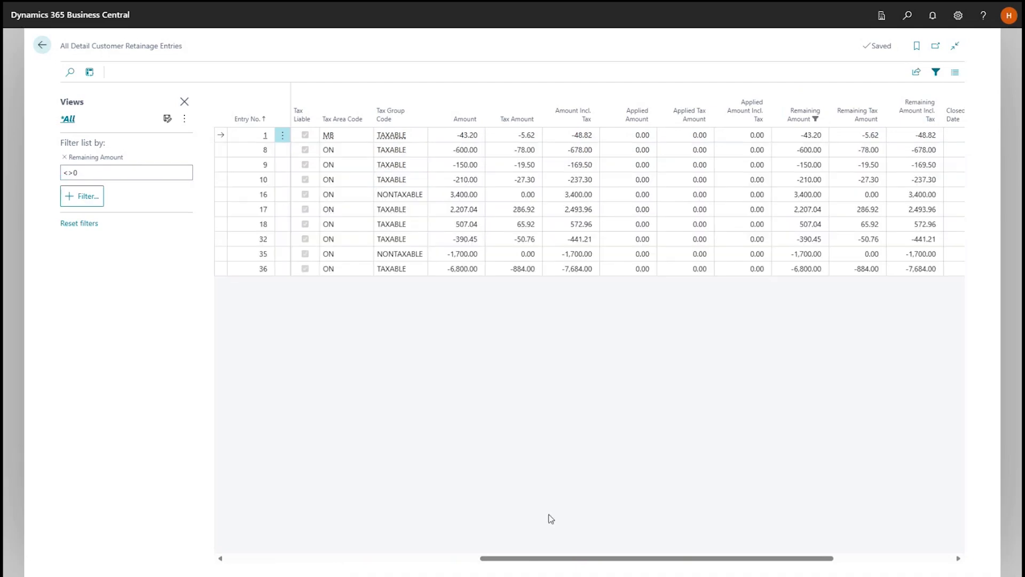
{"action": "left_click_drag", "start_coordinate": [618, 559], "coordinate": [495, 565]}
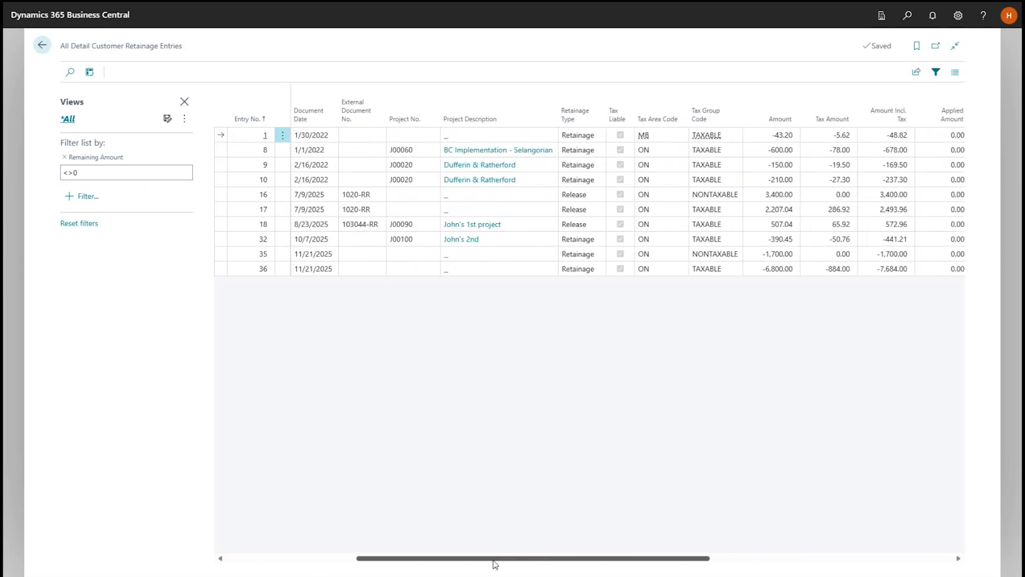
{"action": "left_click", "coordinate": [43, 46]}
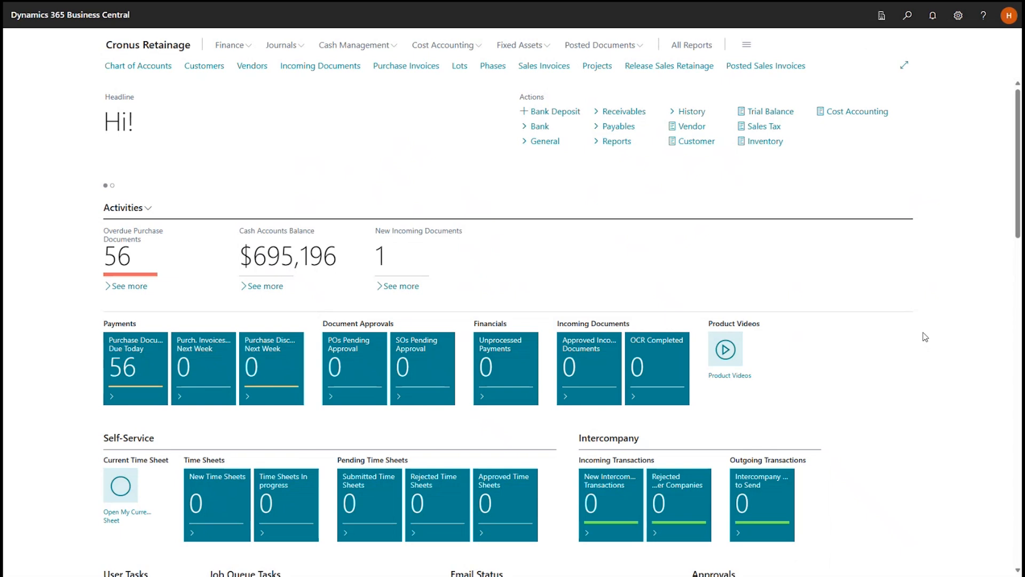
Search for "release re" and open the Release Sales Retainage page.
{"action": "left_click", "coordinate": [907, 17]}
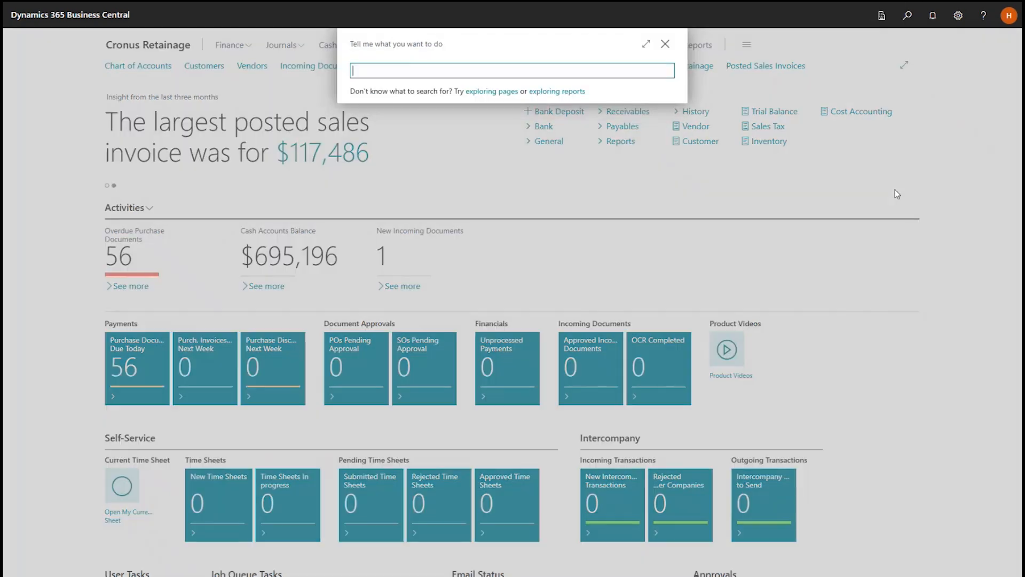
{"action": "type", "text": "release re"}
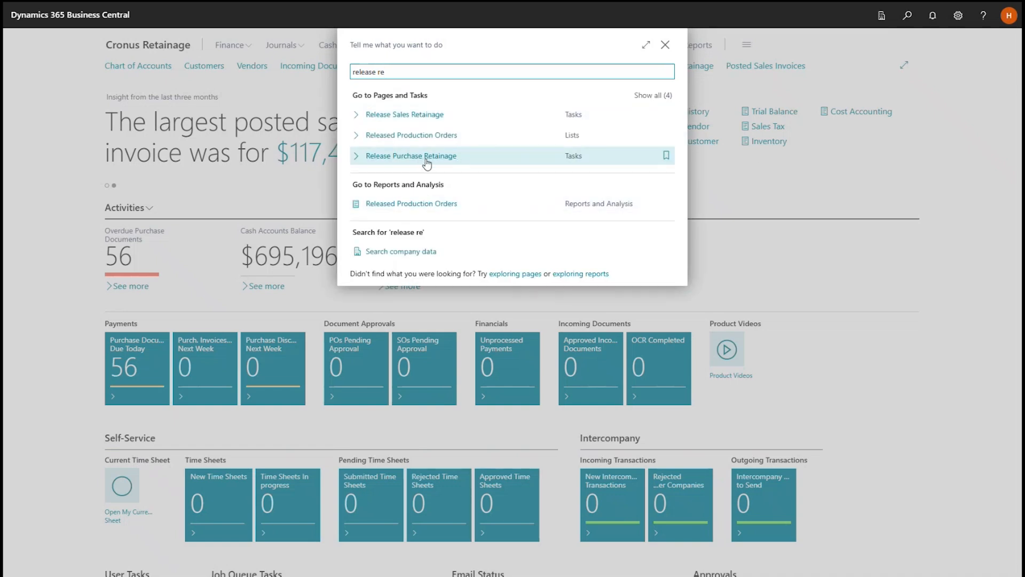
{"action": "left_click", "coordinate": [421, 113]}
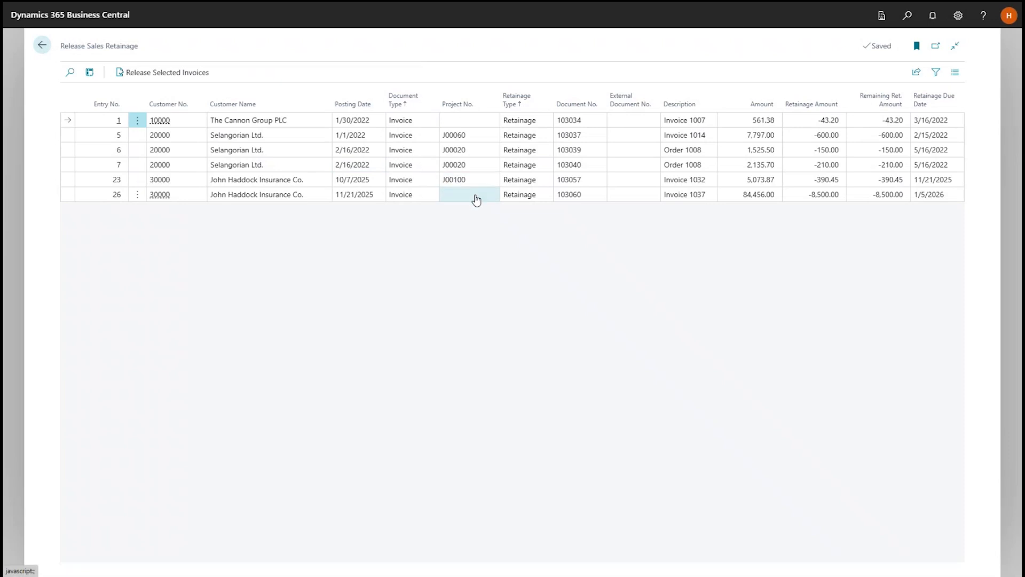
Release retainage on both John Haddock Insurance Co. invoices using For each Invoice and posting dates from Retainage Due Date, and close the page.
{"action": "left_click", "coordinate": [752, 198]}
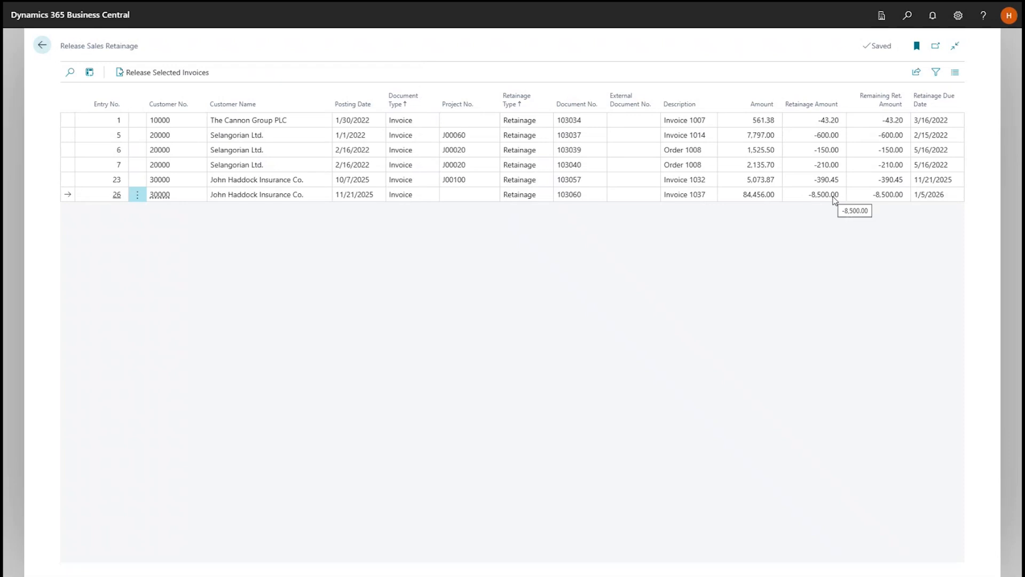
{"action": "left_click", "coordinate": [287, 182], "text": "shift"}
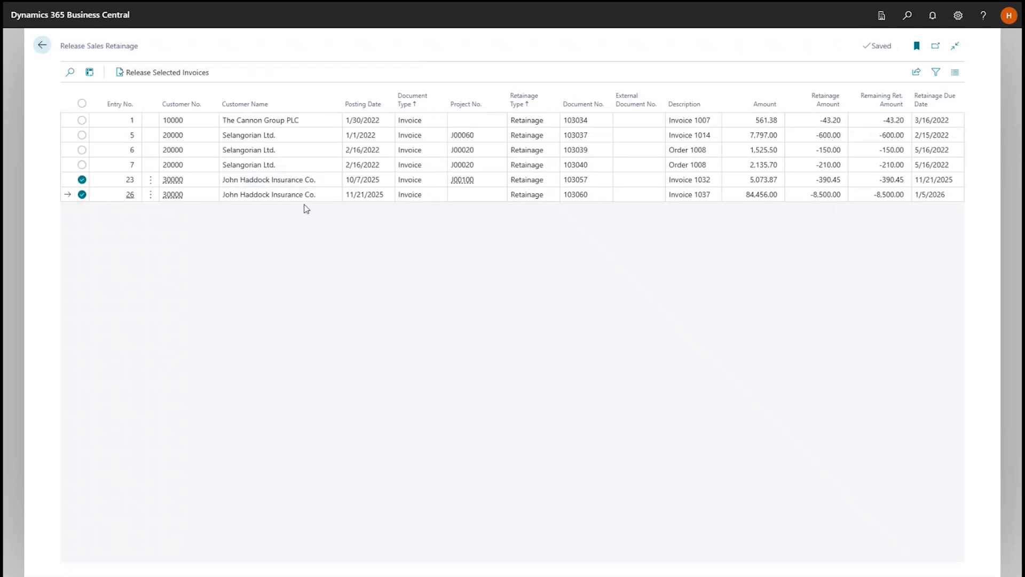
{"action": "left_click", "coordinate": [162, 77]}
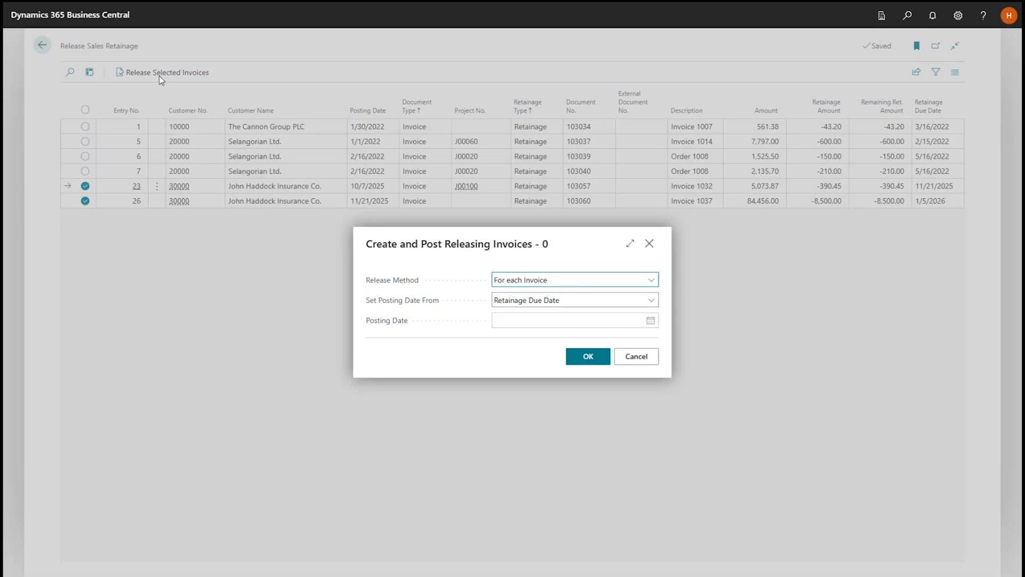
{"action": "left_click", "coordinate": [651, 281]}
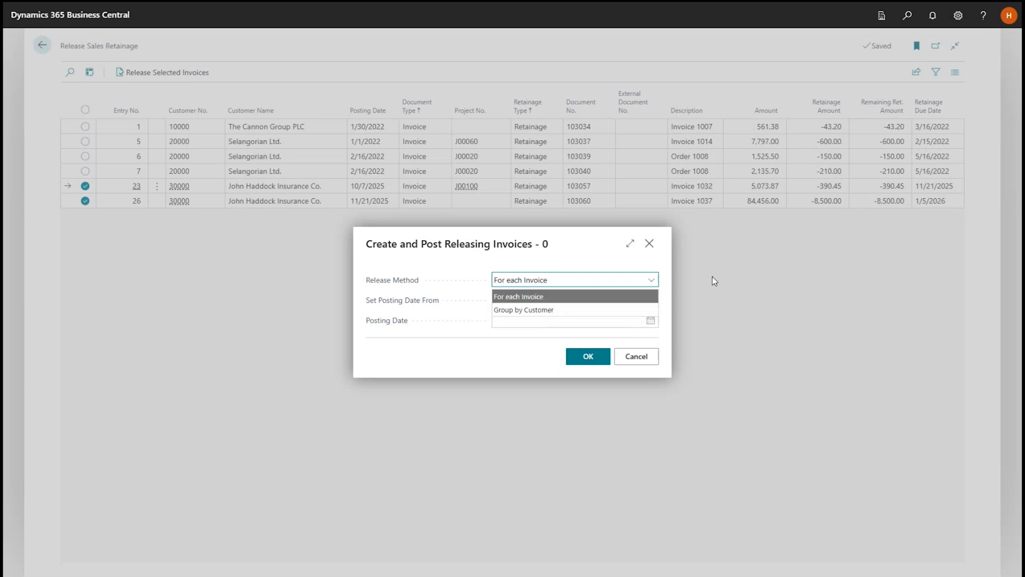
{"action": "left_click", "coordinate": [652, 283]}
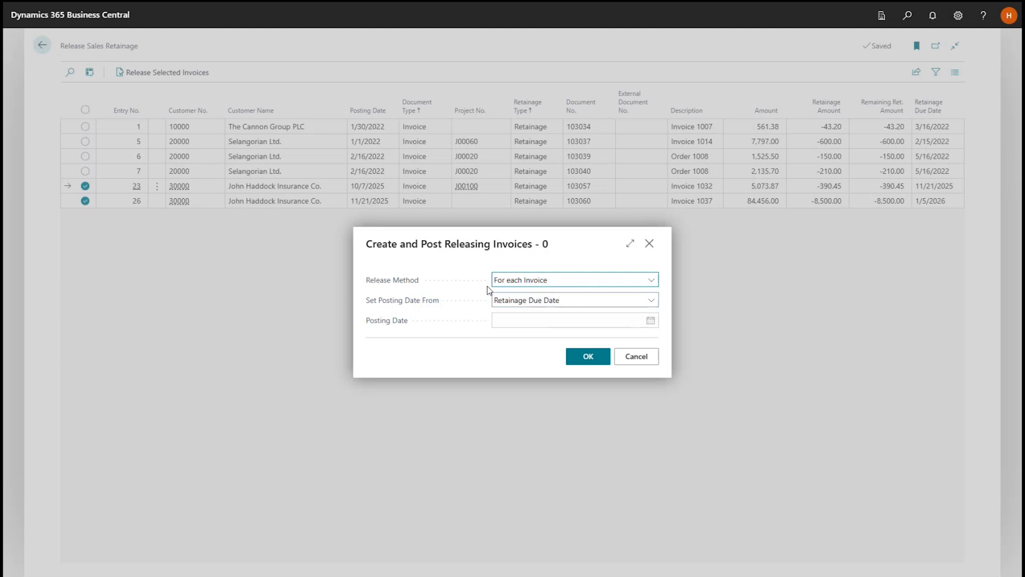
{"action": "left_click", "coordinate": [584, 362]}
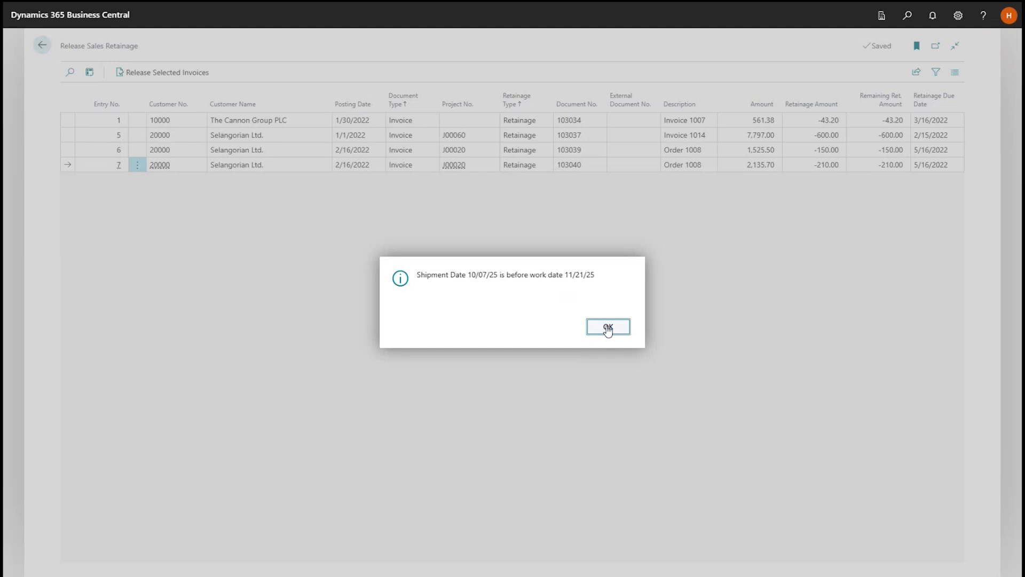
{"action": "left_click", "coordinate": [607, 328]}
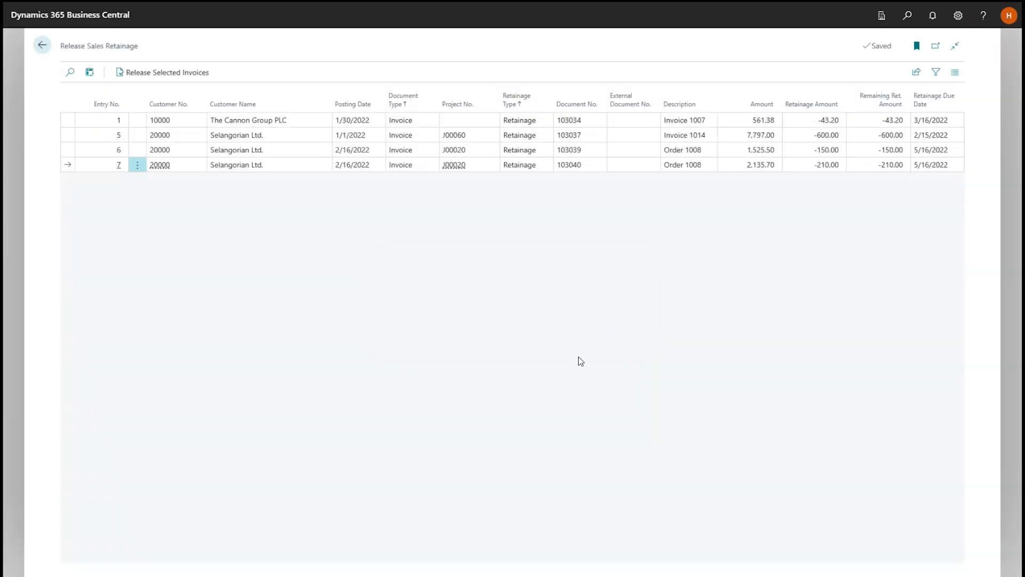
{"action": "key", "text": "Escape"}
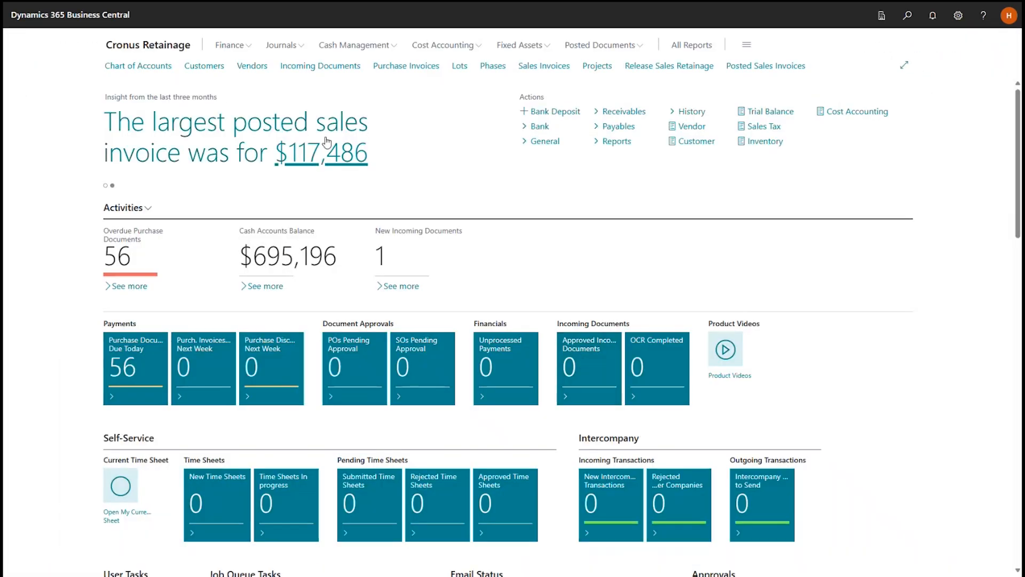
Search customers for "hadd", open the John Haddock Insurance Co. card, and review the remaining amounts in its customer retainage entries.
{"action": "left_click", "coordinate": [201, 67]}
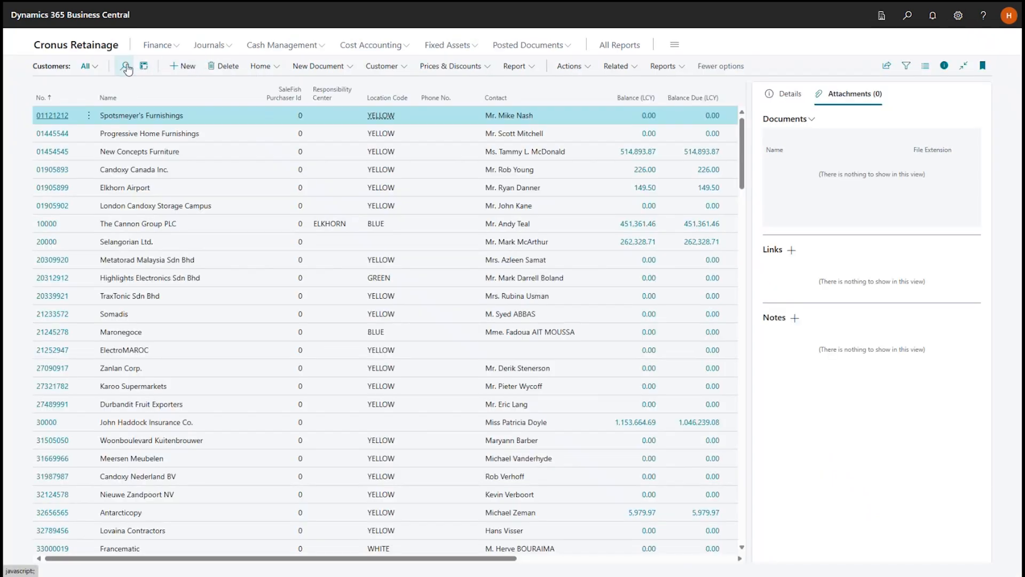
{"action": "left_click", "coordinate": [126, 67]}
{"action": "type", "text": "ha"}
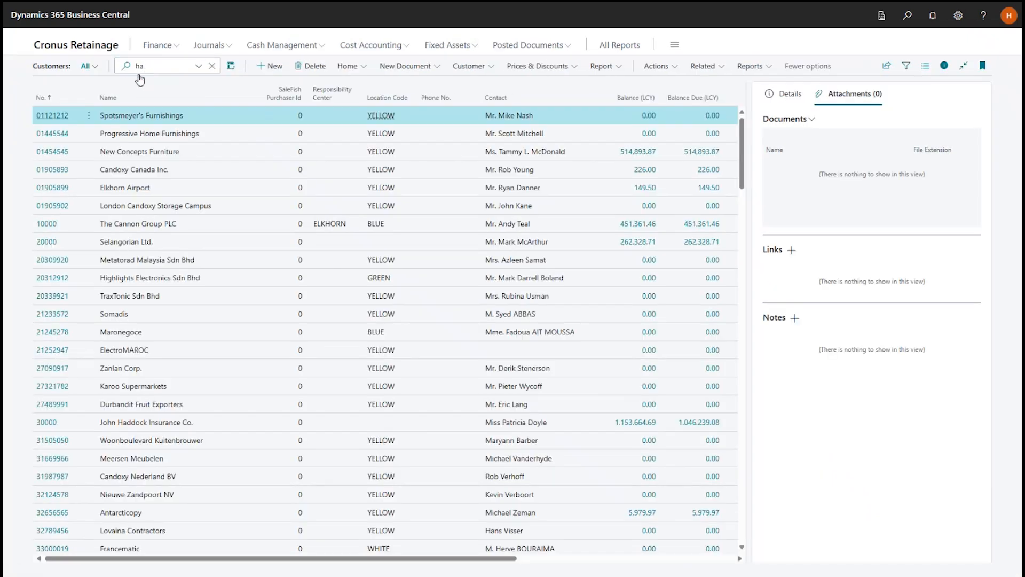
{"action": "type", "text": "dd"}
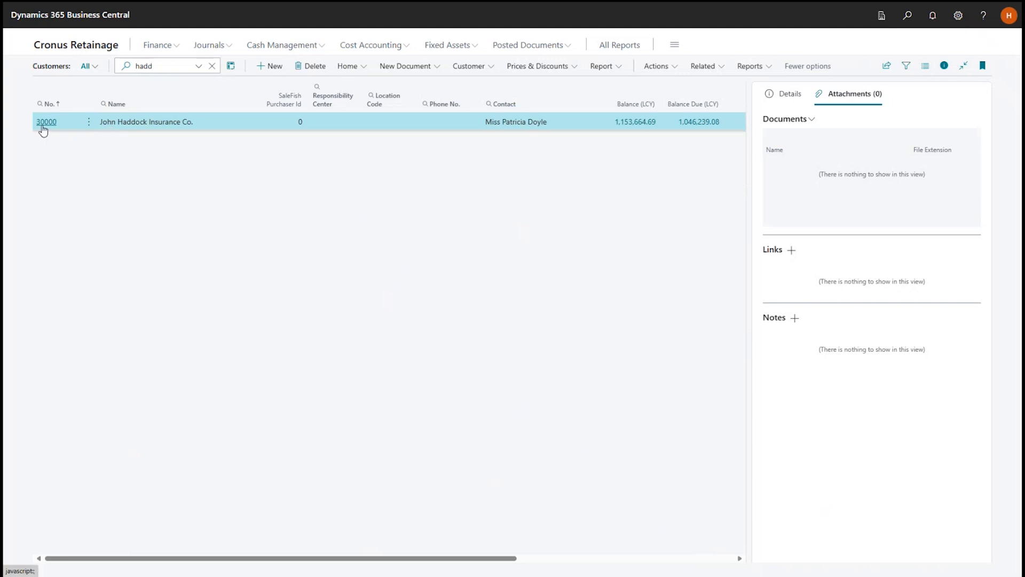
{"action": "left_click", "coordinate": [42, 128]}
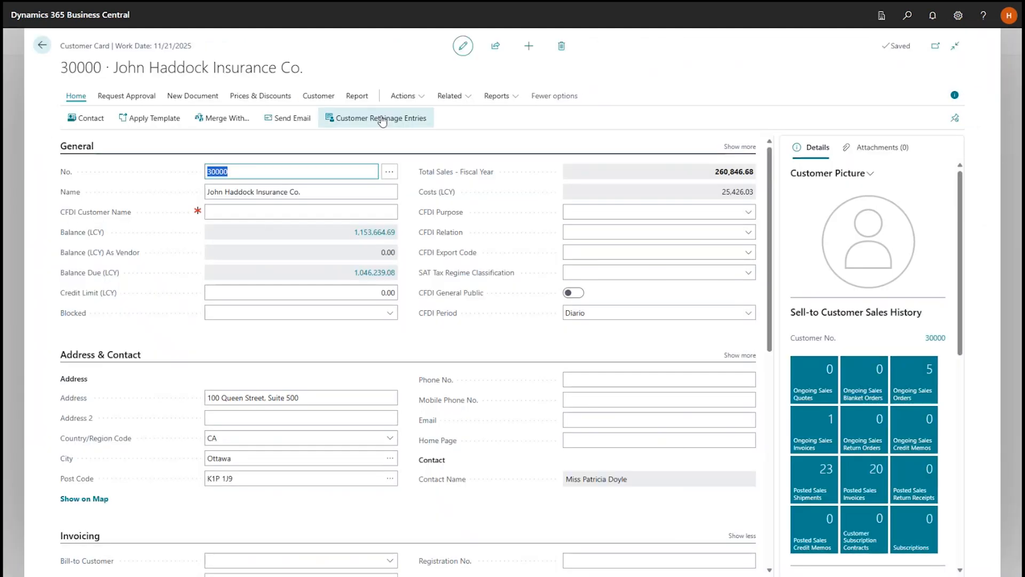
{"action": "left_click", "coordinate": [382, 121]}
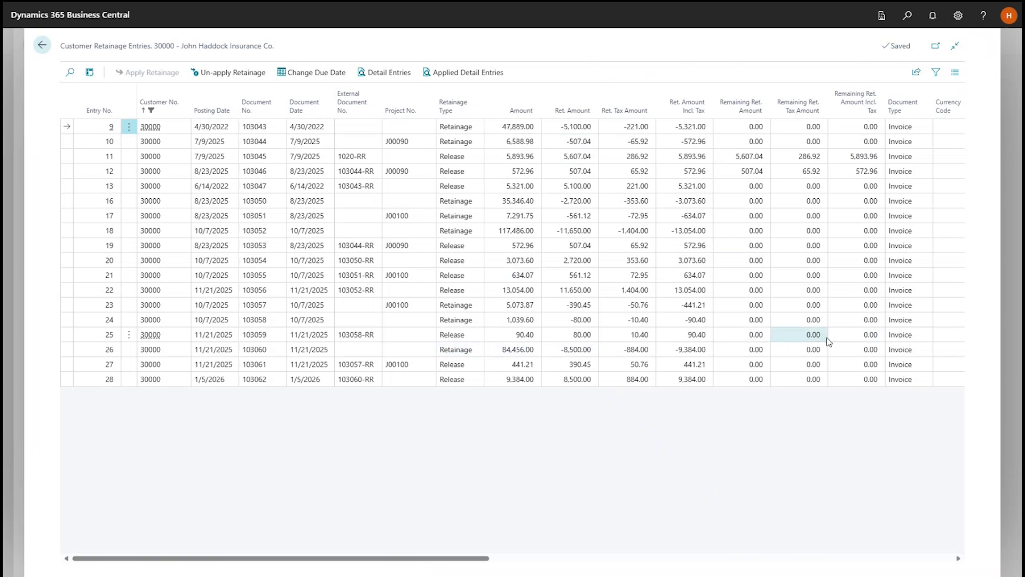
{"action": "key", "text": "Escape"}
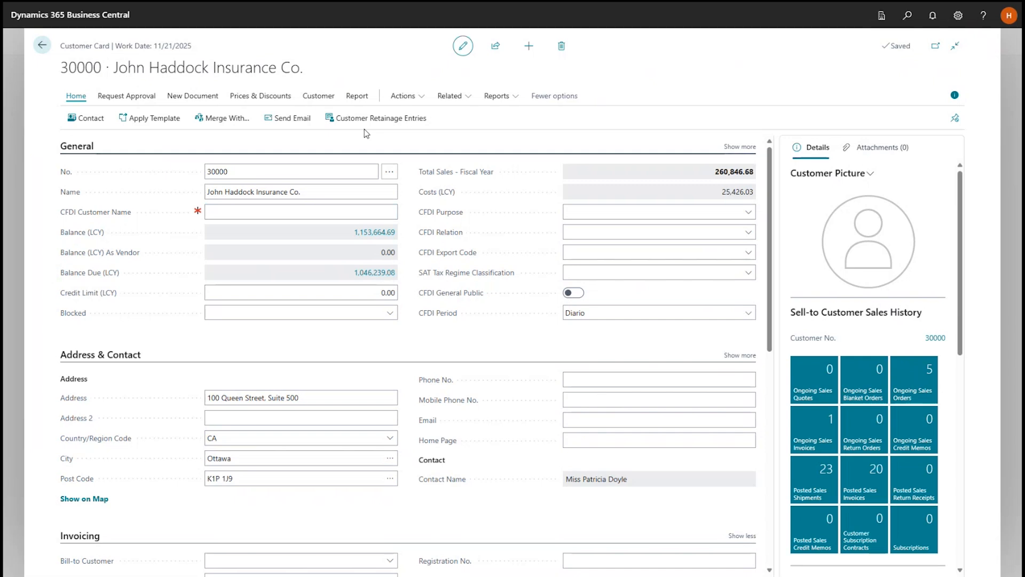
Open the customer's ledger entries and sort them by document date with the newest first.
{"action": "left_click", "coordinate": [319, 96]}
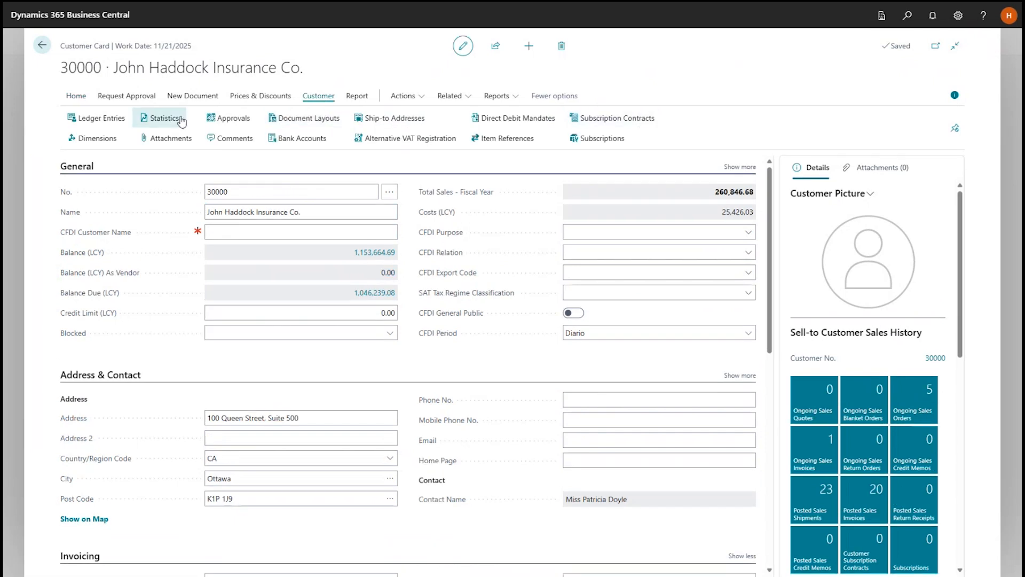
{"action": "left_click", "coordinate": [112, 119]}
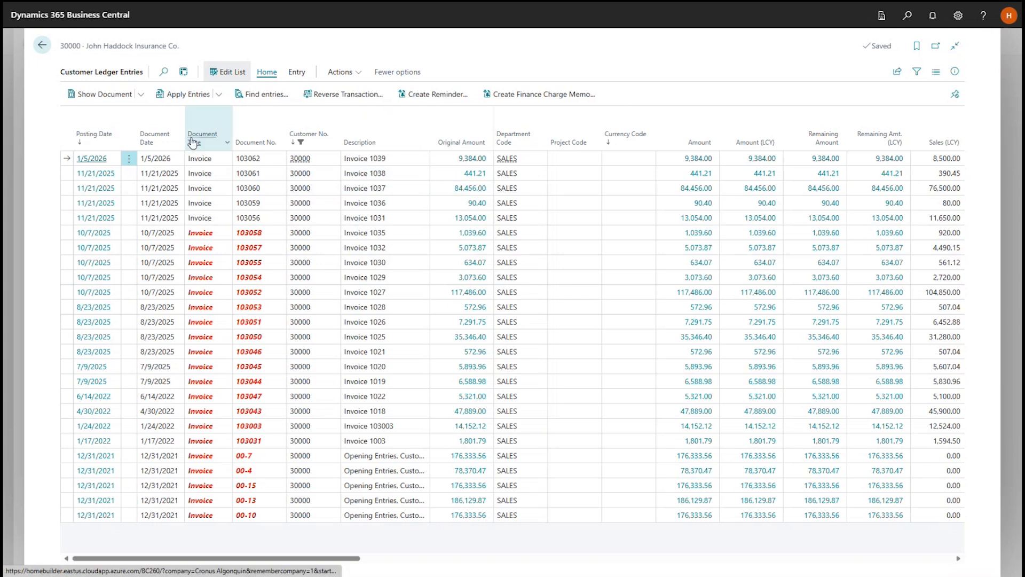
{"action": "left_click", "coordinate": [152, 137]}
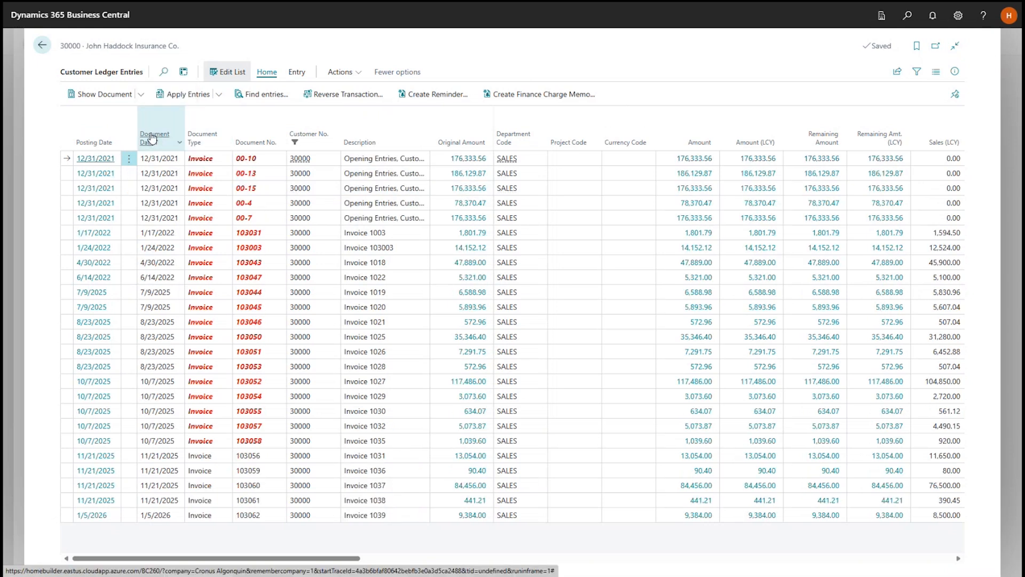
{"action": "left_click", "coordinate": [152, 138]}
{"action": "left_click", "coordinate": [153, 137]}
{"action": "left_click", "coordinate": [153, 138]}
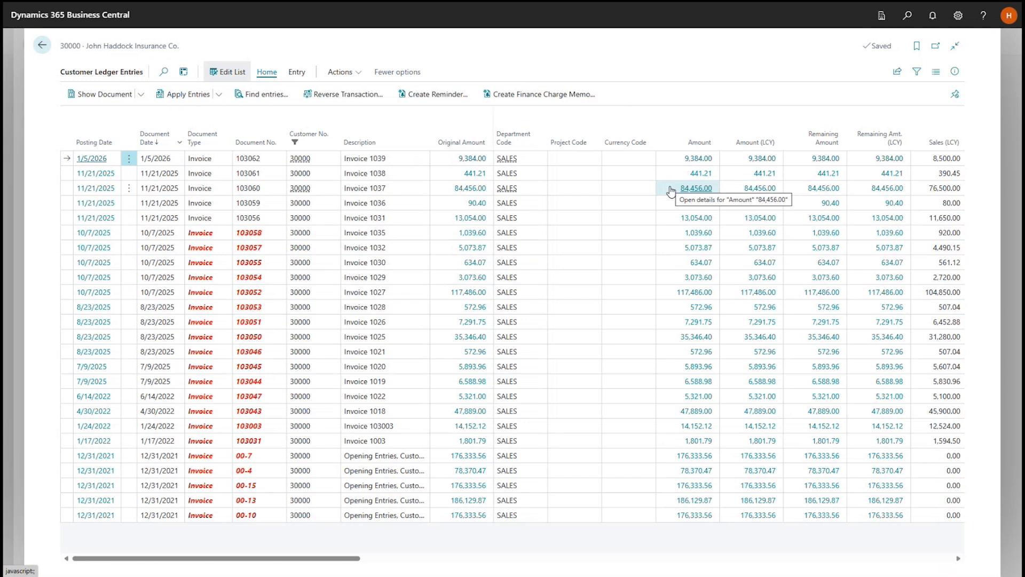
Compare the retainage columns of the 84,456.00 invoice and the 1/5/2026 release invoice, and close the ledger entries.
{"action": "left_click_drag", "start_coordinate": [336, 559], "coordinate": [883, 562]}
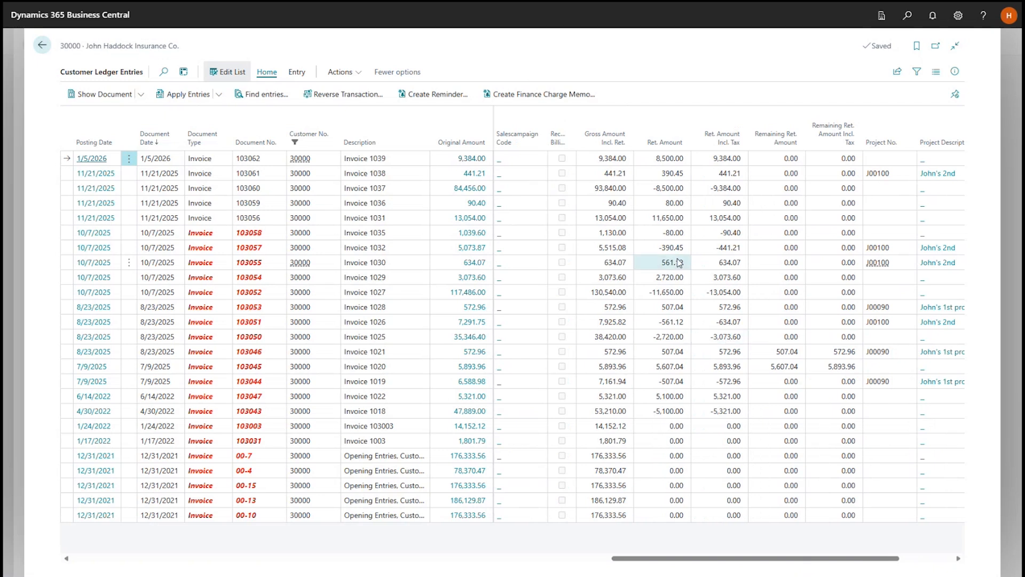
{"action": "left_click", "coordinate": [729, 191]}
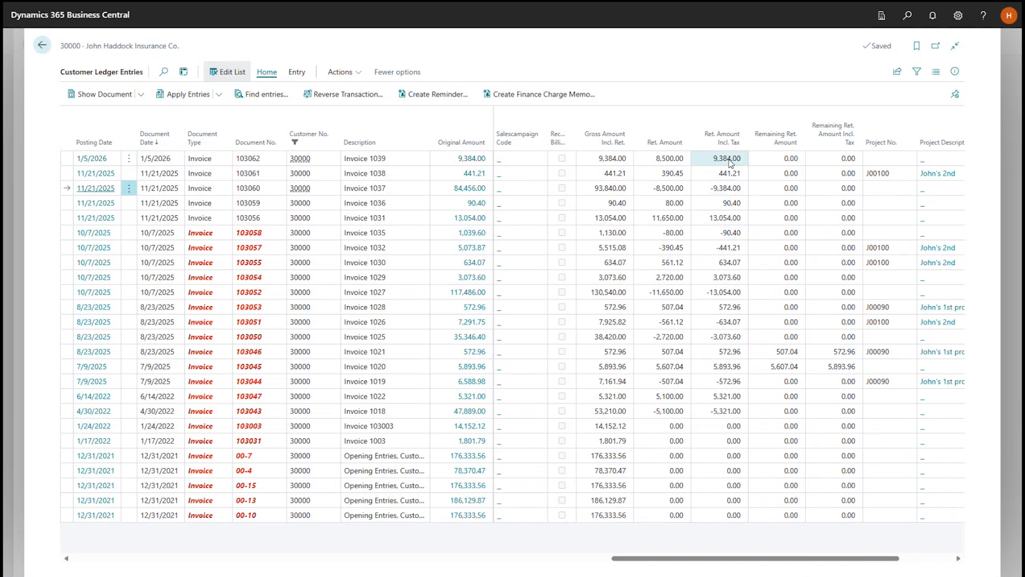
{"action": "left_click", "coordinate": [731, 163], "text": "ctrl"}
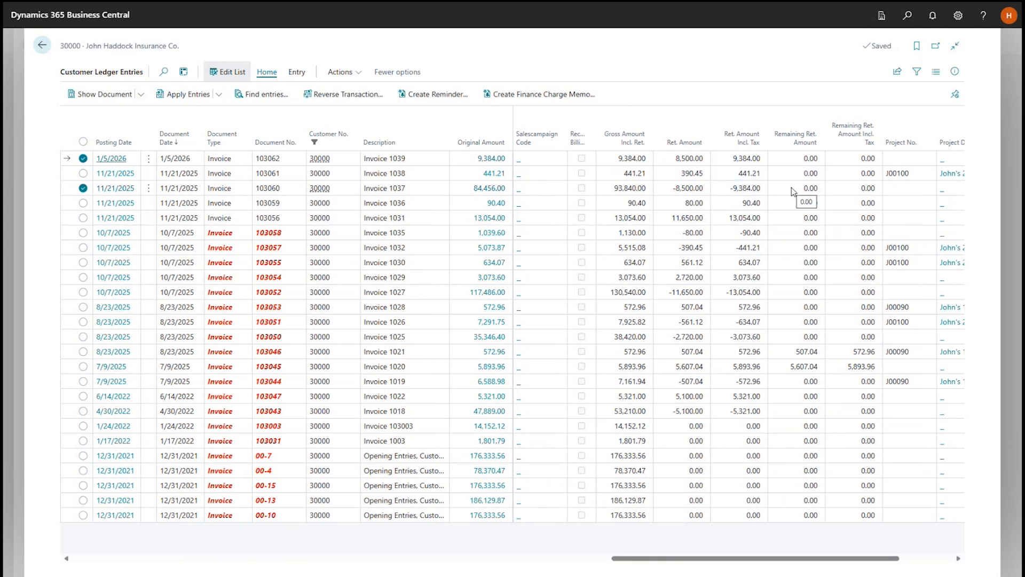
{"action": "key", "text": "Escape"}
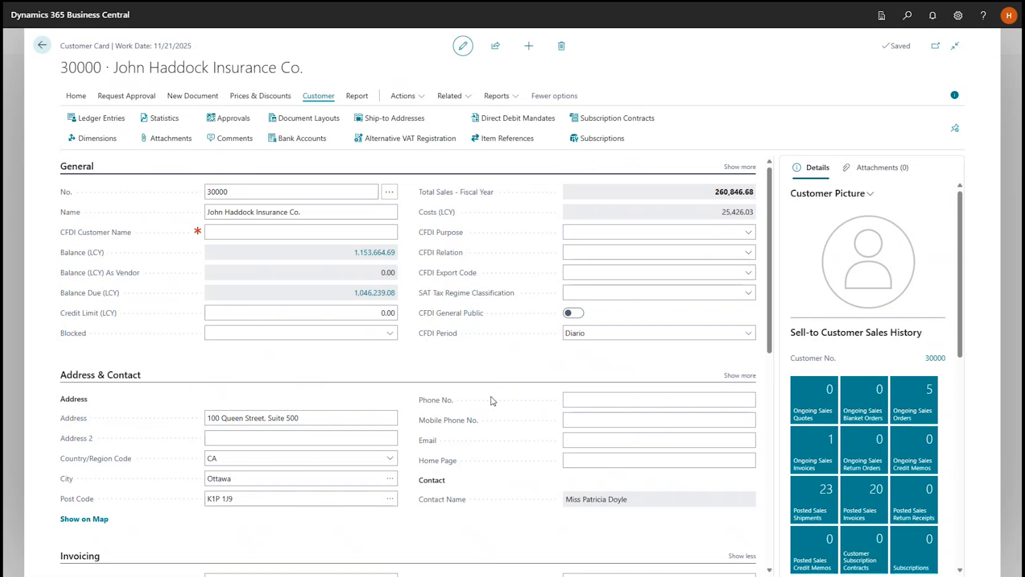
Reopen the customer retainage entries to look at the Un-apply Retainage option, and return to the customer card.
{"action": "left_click", "coordinate": [79, 96]}
{"action": "left_click", "coordinate": [385, 119]}
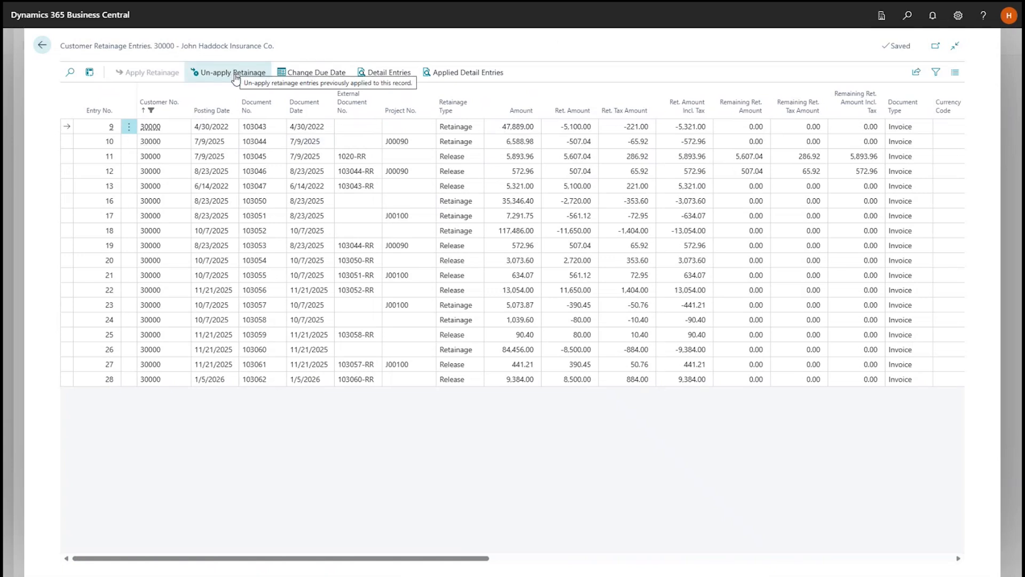
{"action": "key", "text": "Escape"}
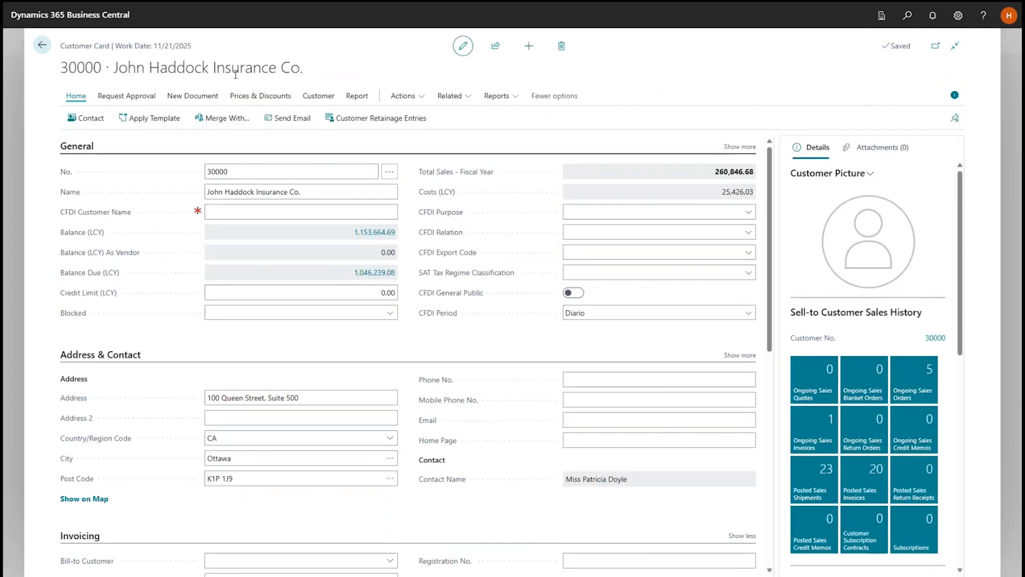